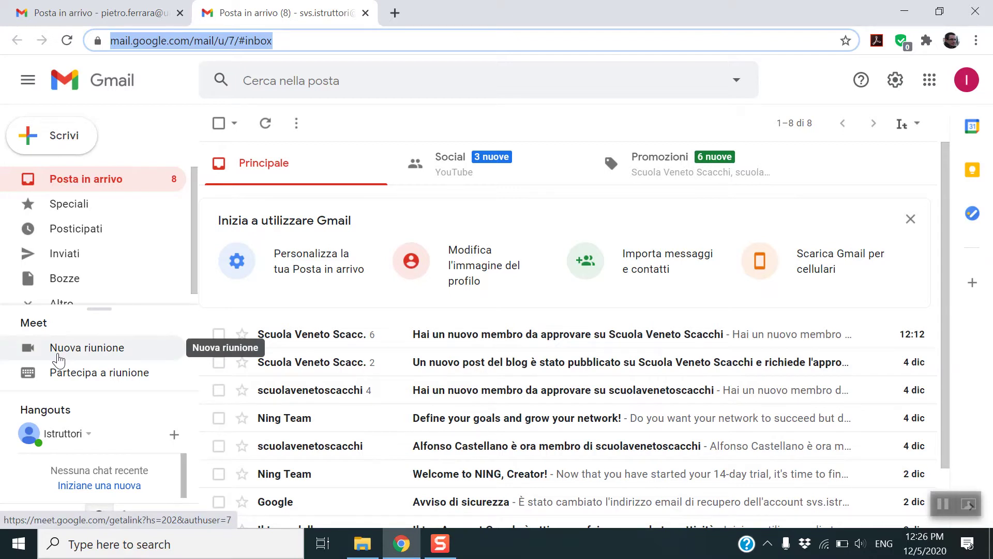
- Create an instant meeting link, start the meeting, then leave the call
left_click(58, 358)
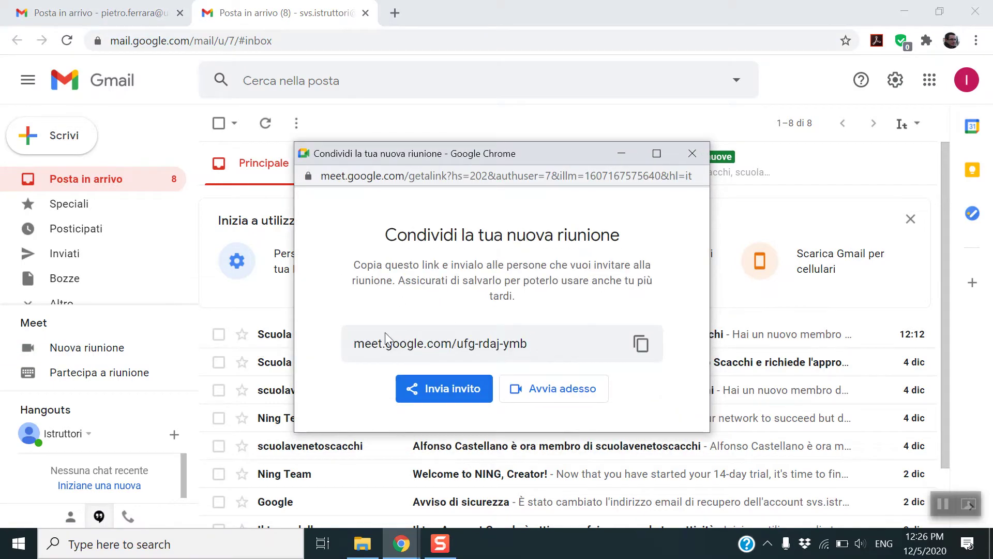
left_click_drag(527, 344, 457, 346)
left_click(352, 346)
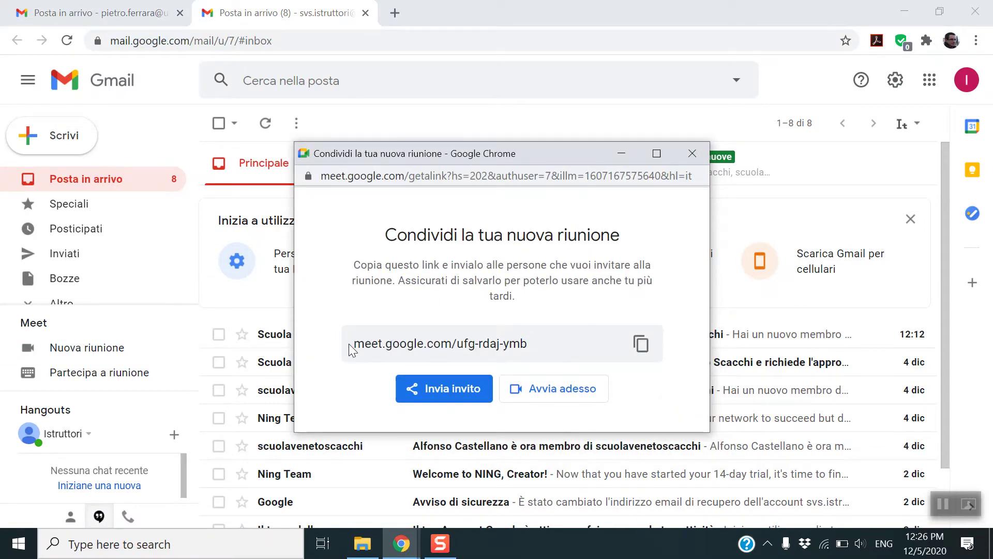
left_click(526, 389)
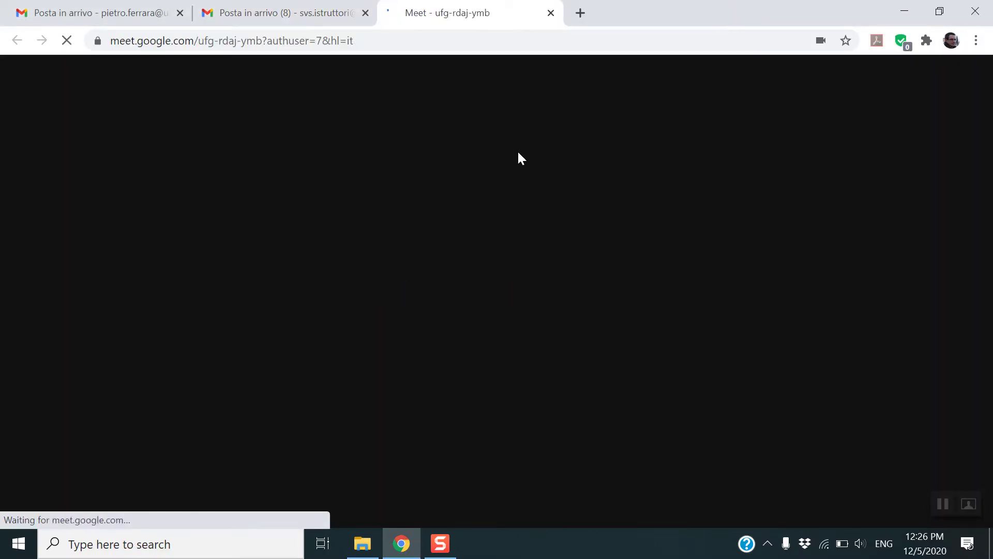
left_click(551, 13)
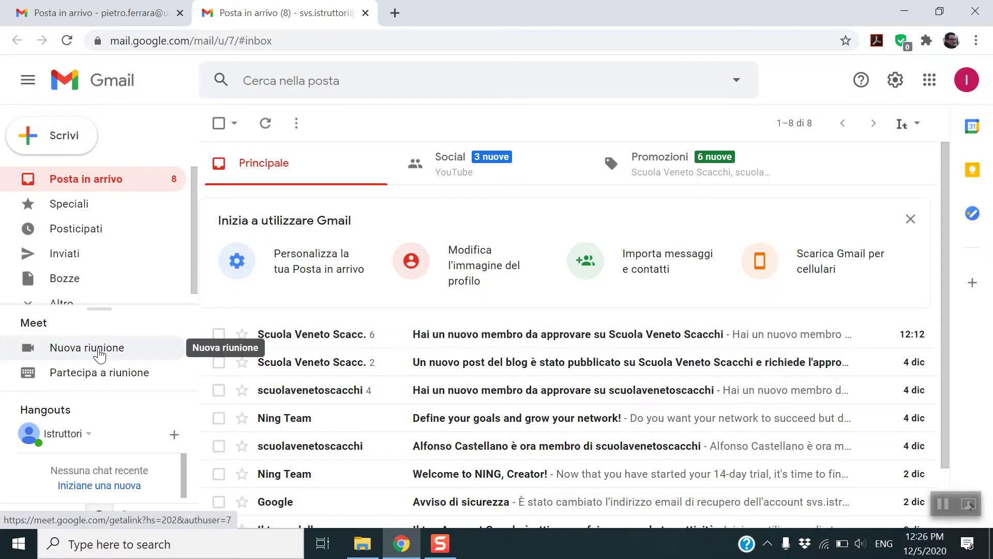
- Generate a second new meeting link, select it, and close the link popup
left_click(98, 352)
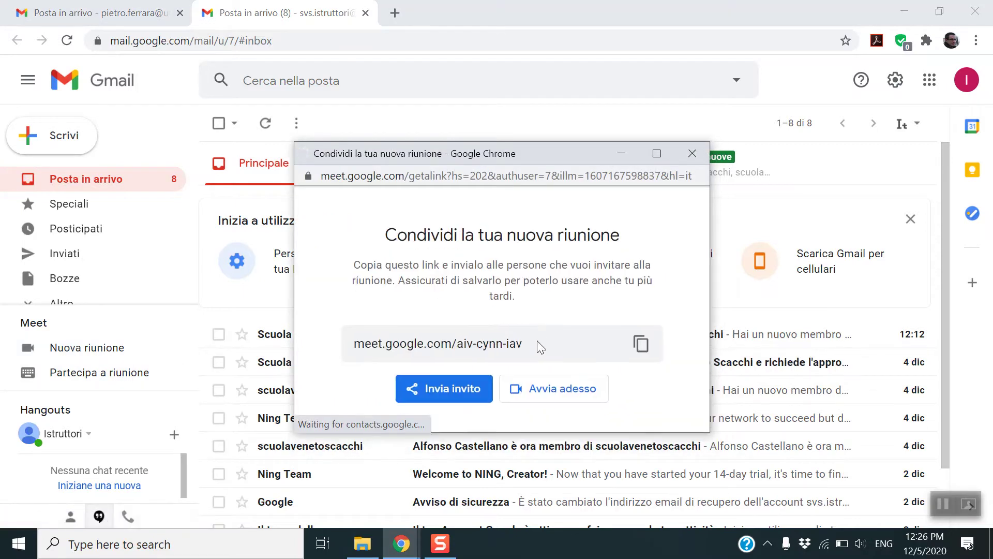
left_click_drag(537, 341, 356, 349)
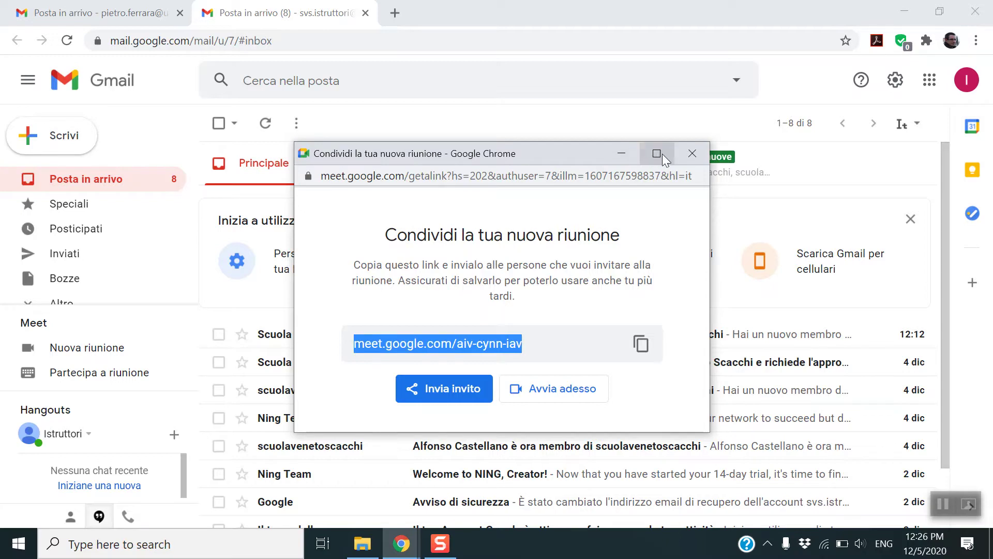
left_click(692, 153)
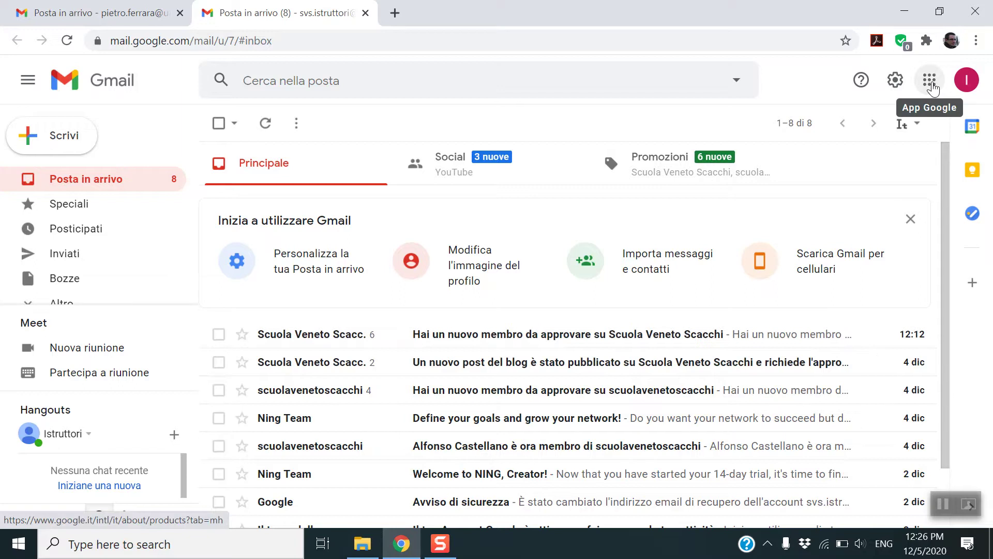
- Open Google Calendar from the apps grid and move the week view to 6–12 December 2020
left_click(931, 82)
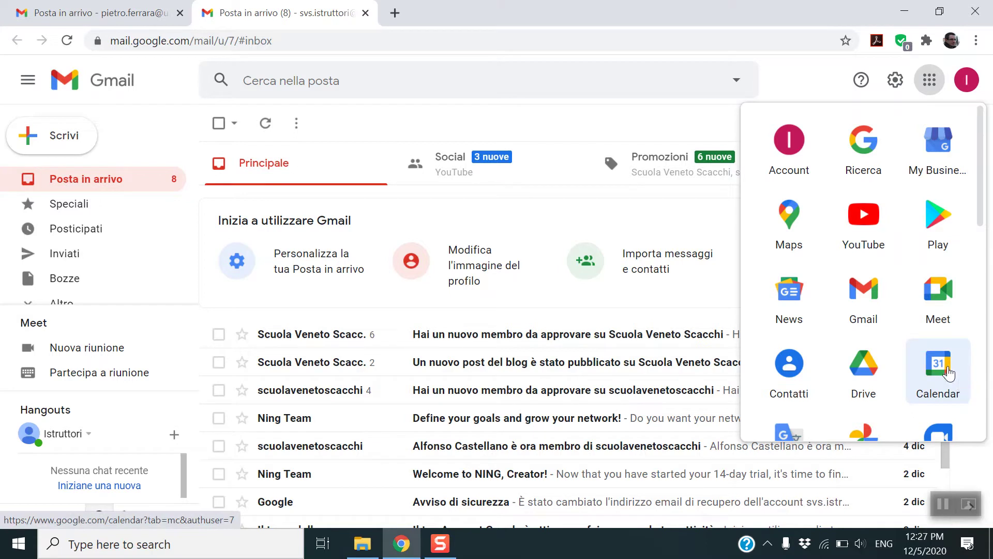
left_click(952, 372)
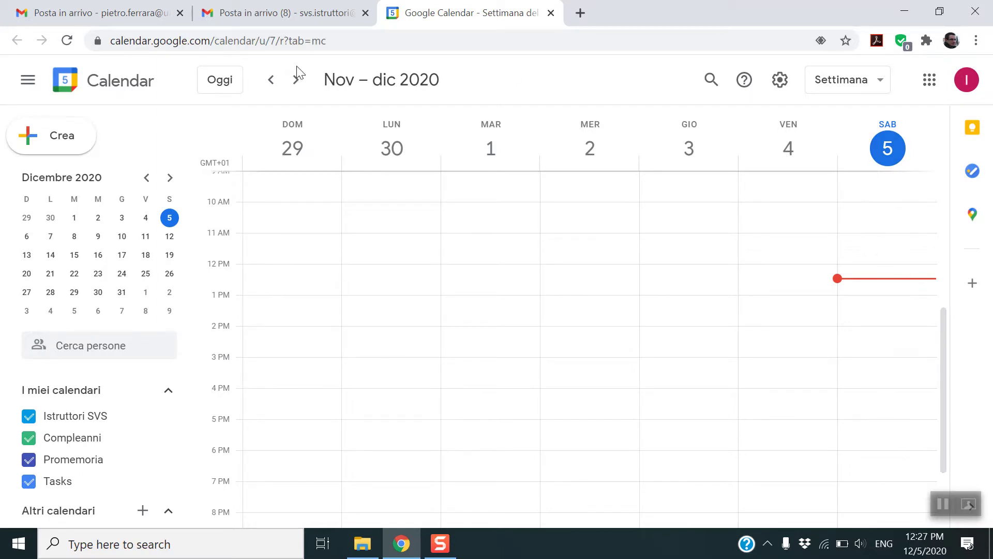
left_click(296, 79)
left_click(297, 81)
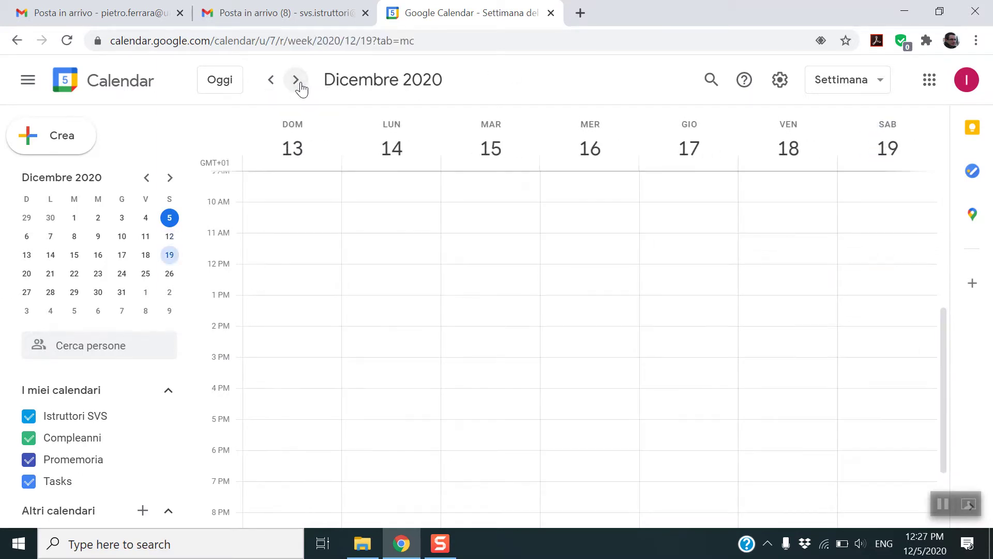
left_click(269, 82)
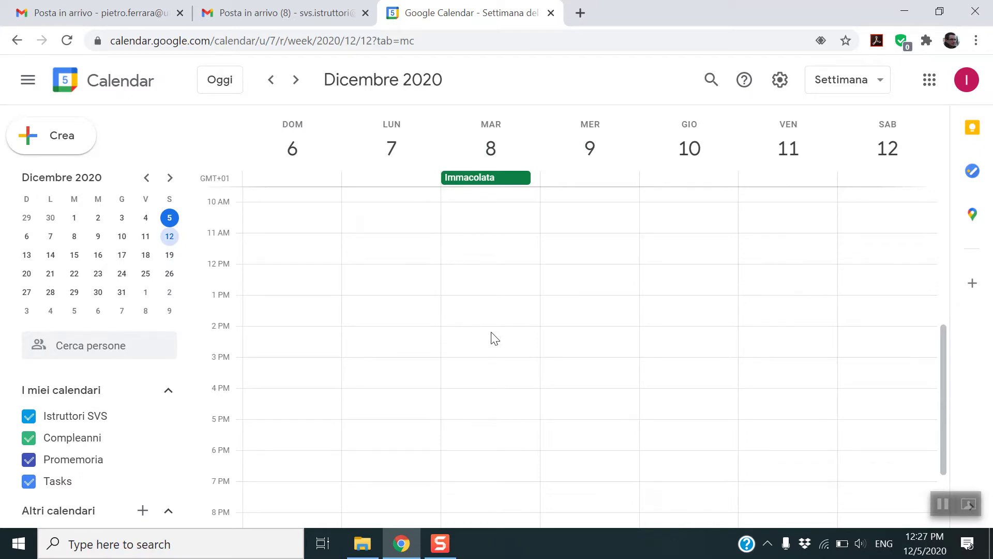
- Block out Tuesday 8 December from 2 PM, title it 'Lezione scacchi', and add a Google Meet conference
left_click_drag(495, 339, 497, 366)
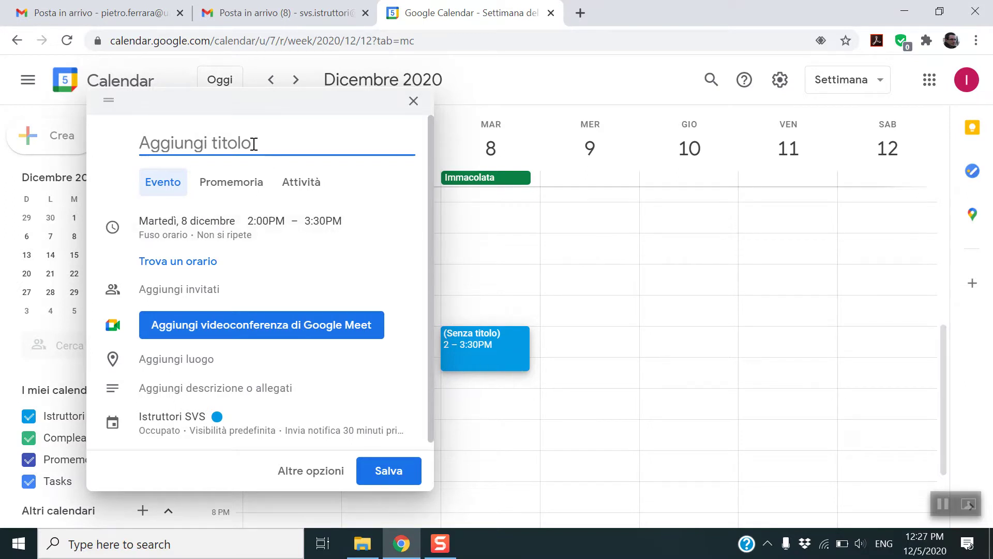
type("Lez")
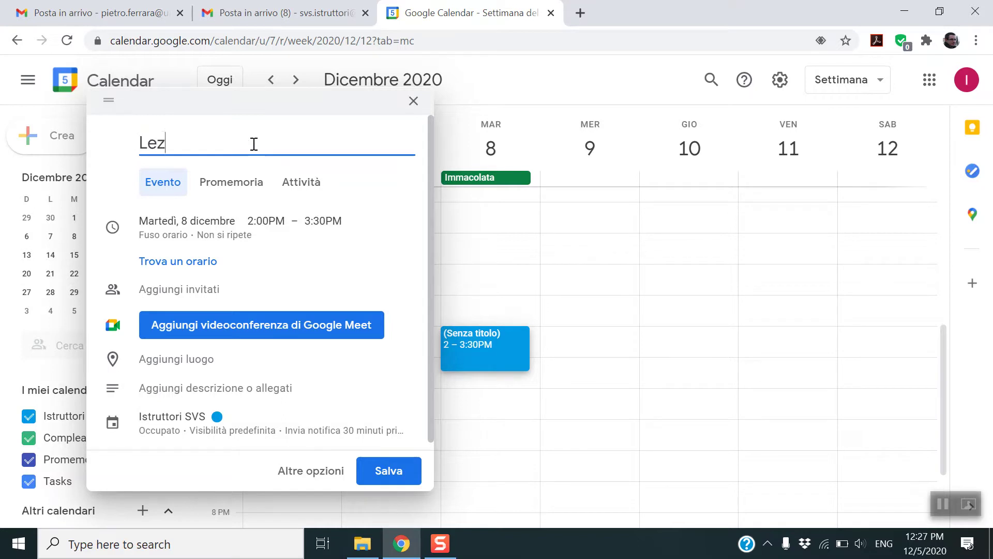
type("ione scacchi")
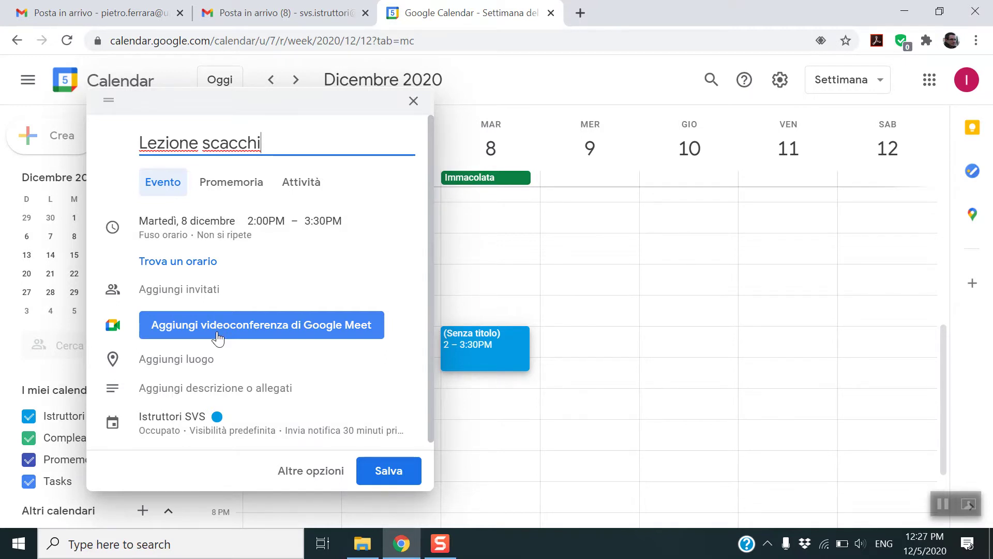
left_click(218, 338)
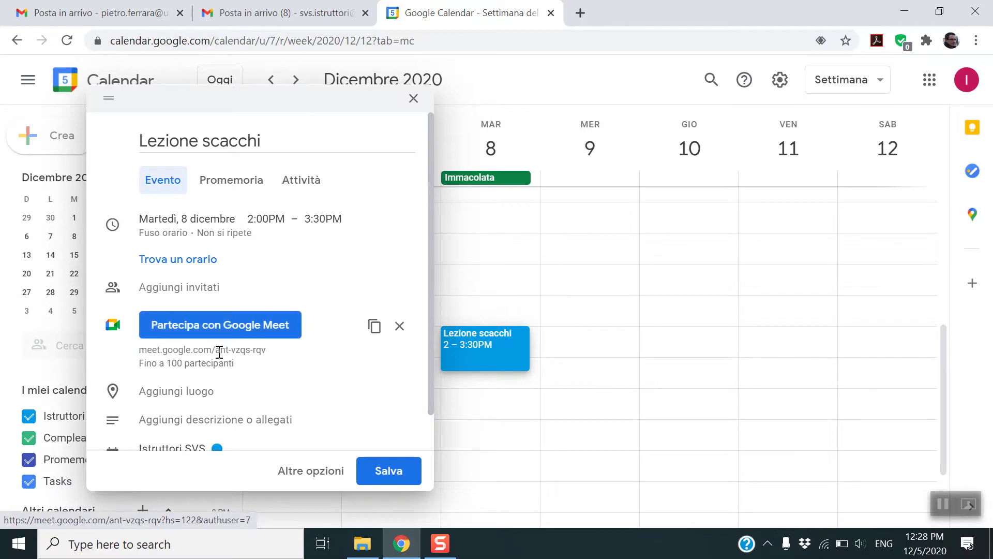
left_click_drag(263, 350, 137, 351)
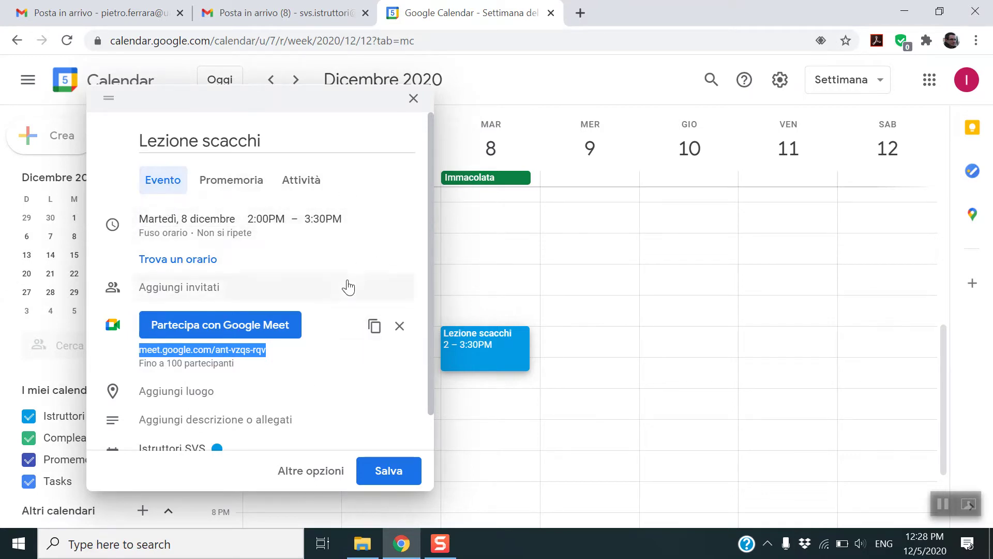
scroll(298, 354, "down", 1)
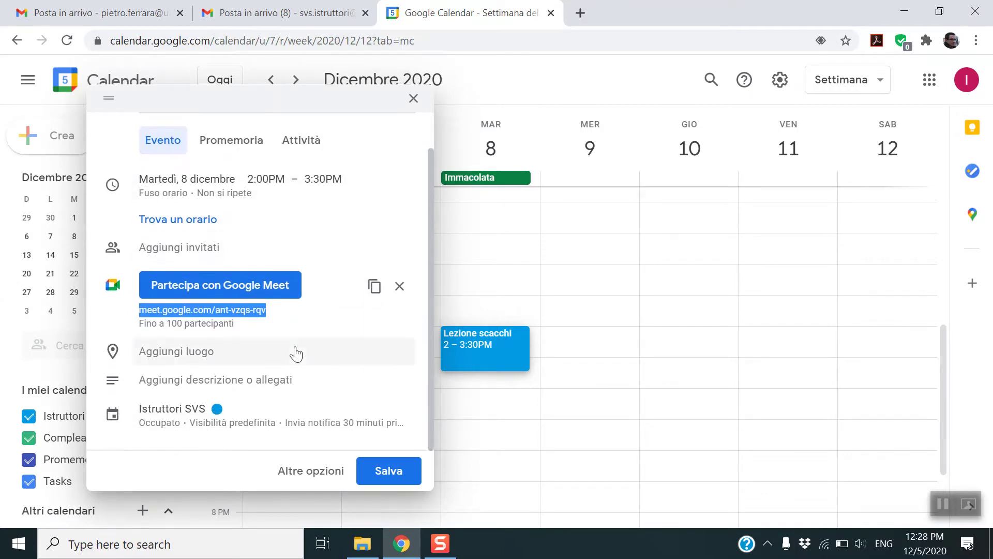
scroll(297, 353, "up", 1)
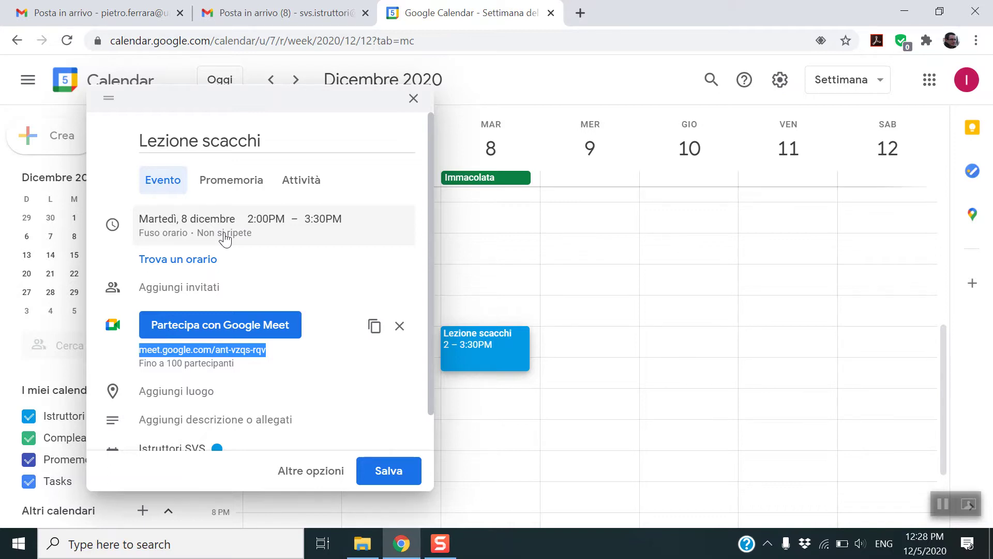
- Make the Lezione scacchi event repeat weekly every Tuesday
left_click(224, 237)
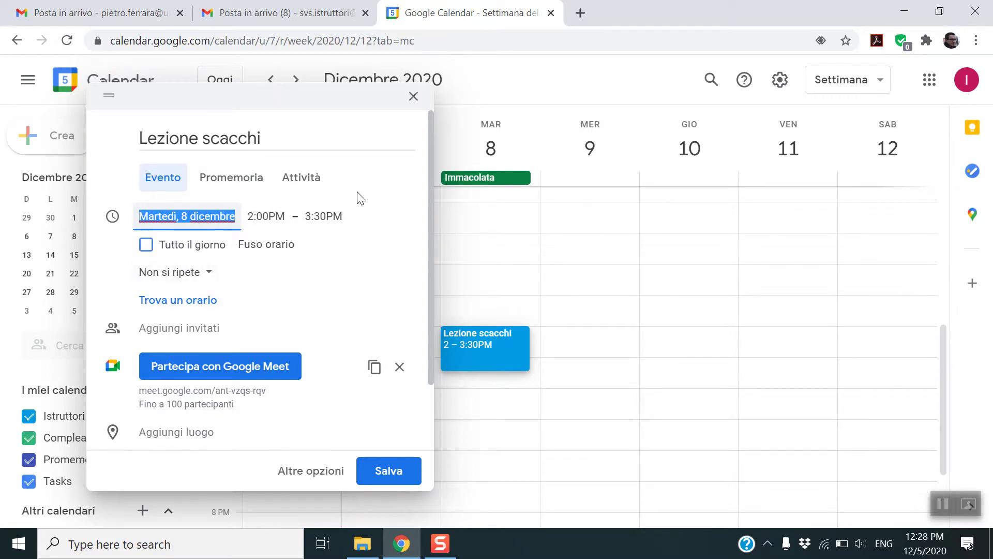
left_click(179, 278)
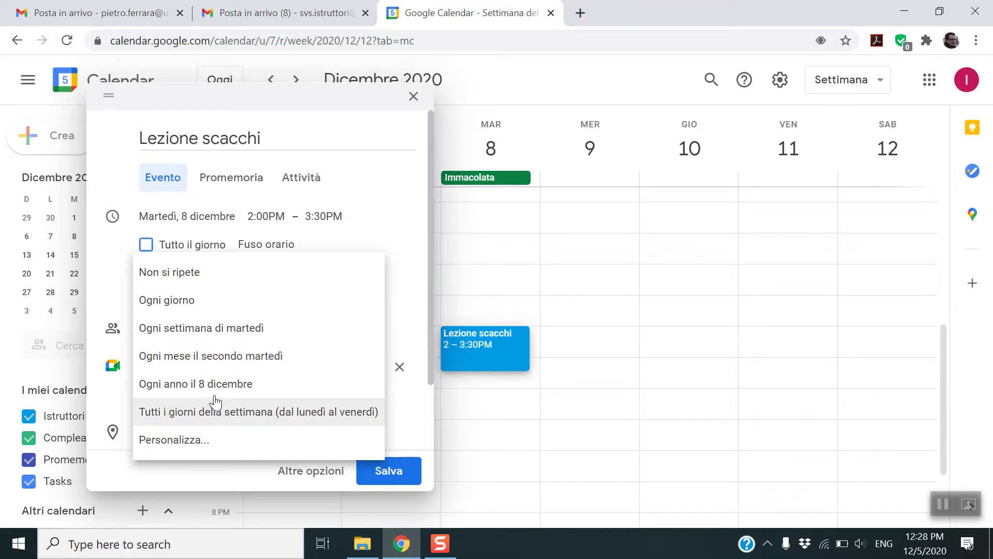
left_click(195, 328)
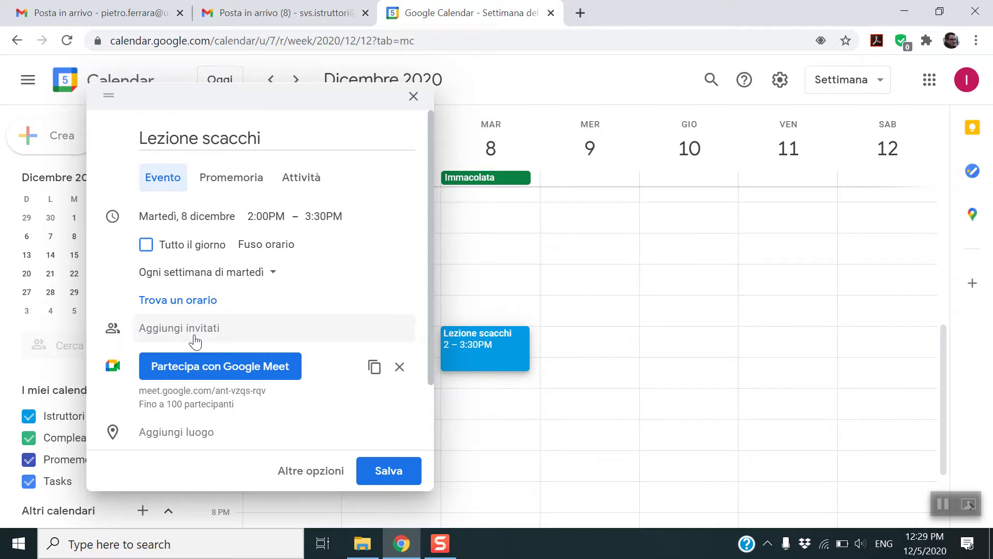
- In the custom recurrence settings, set the series to end on 19 June 2021
left_click(272, 278)
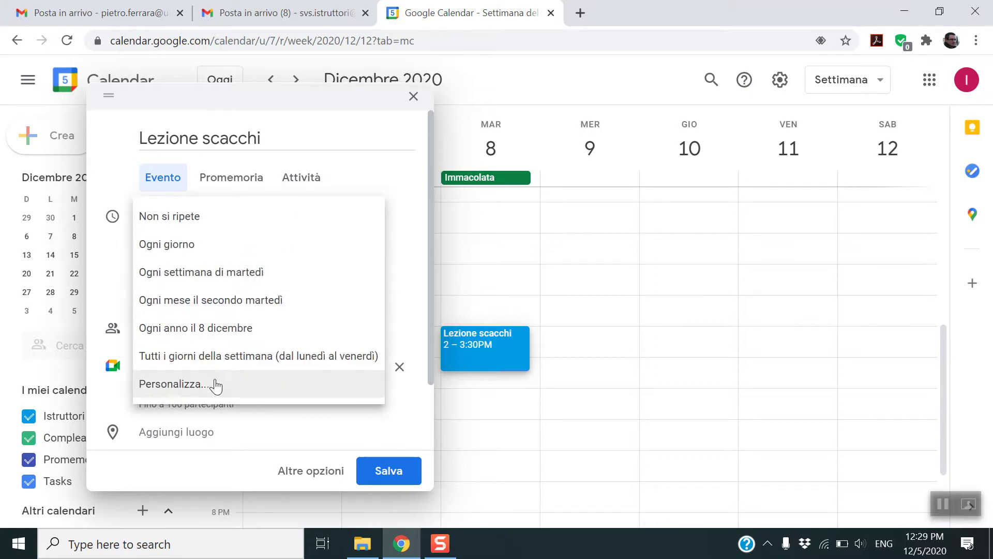
left_click(185, 384)
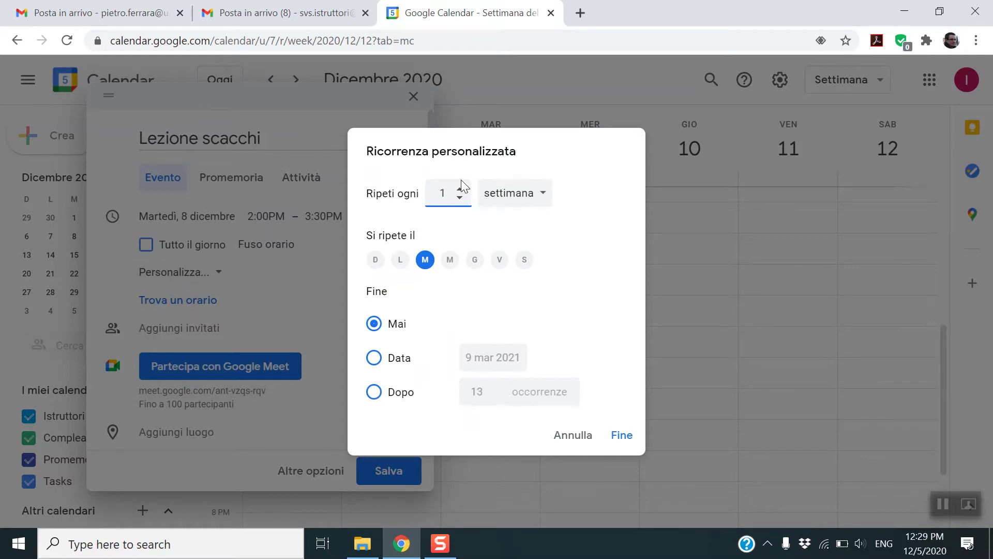
left_click(437, 193)
left_click(375, 358)
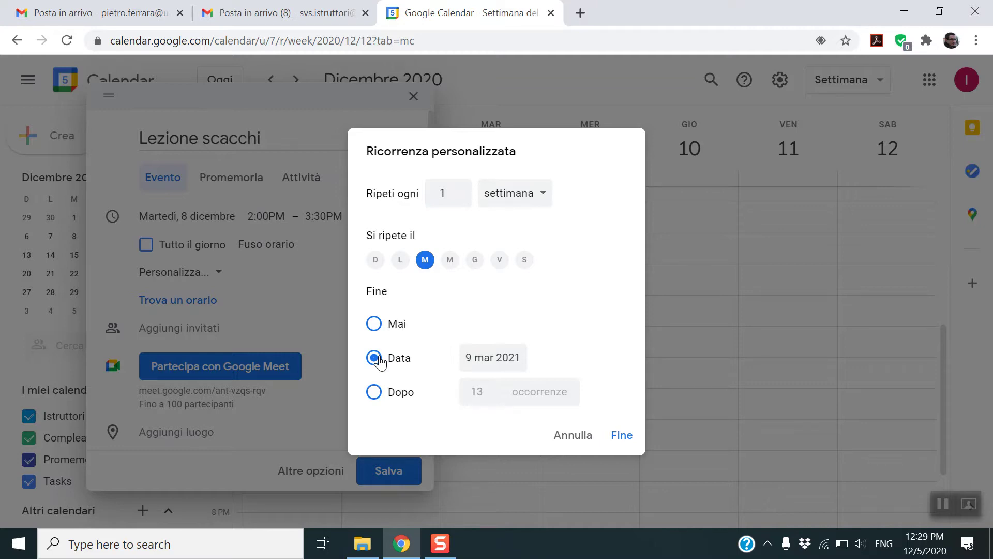
left_click(489, 358)
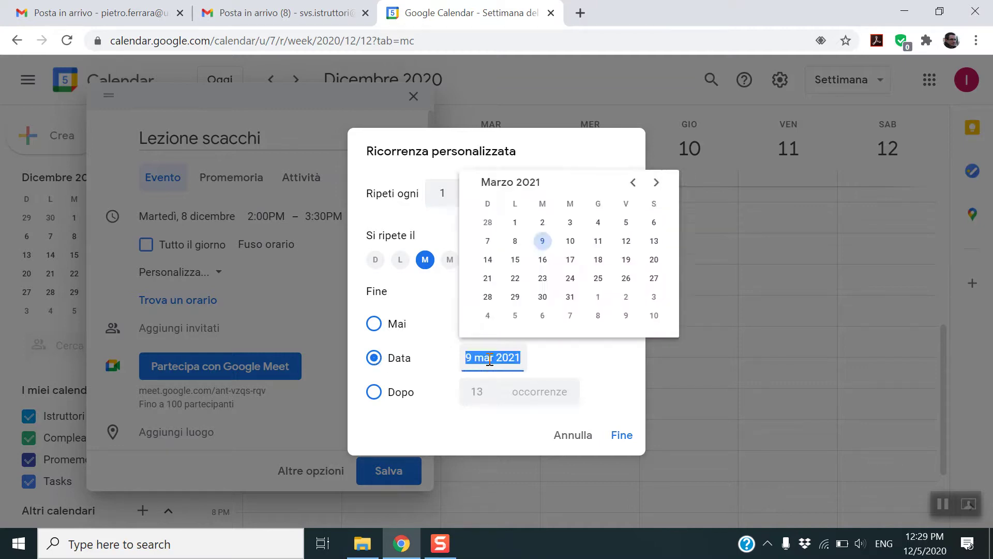
left_click(656, 183)
left_click(656, 183)
left_click(657, 184)
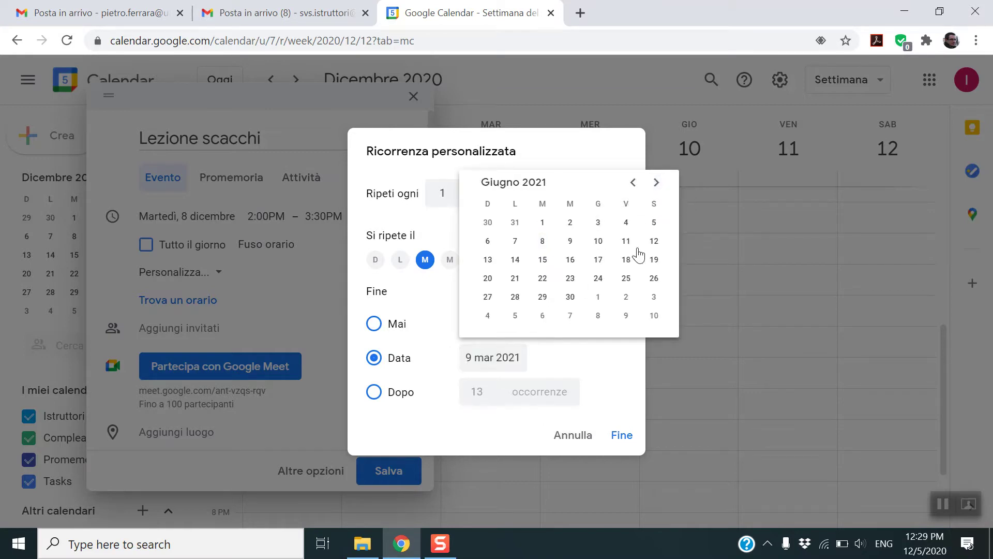
left_click(654, 260)
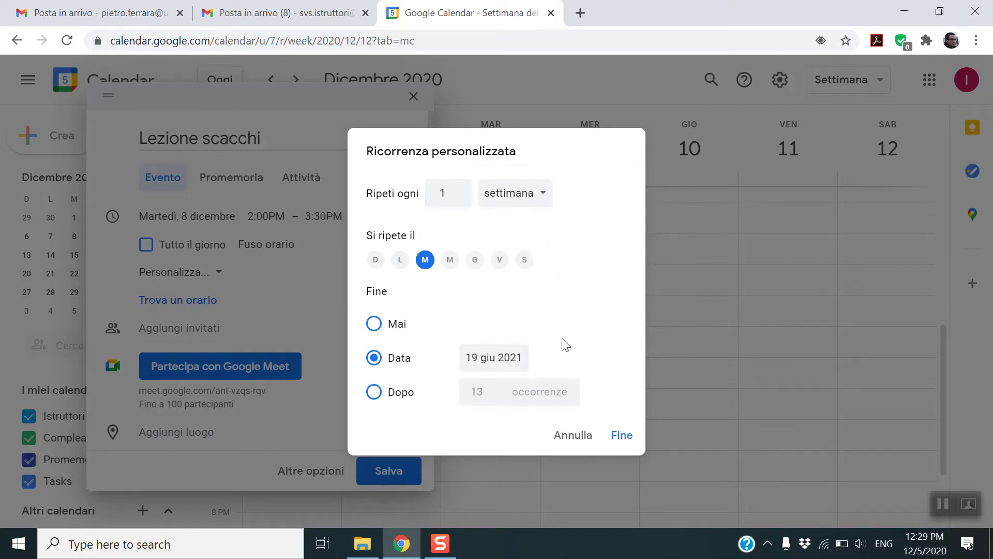
- Change the recurrence to end after 10 occurrences, confirm, and save the event
left_click(386, 394)
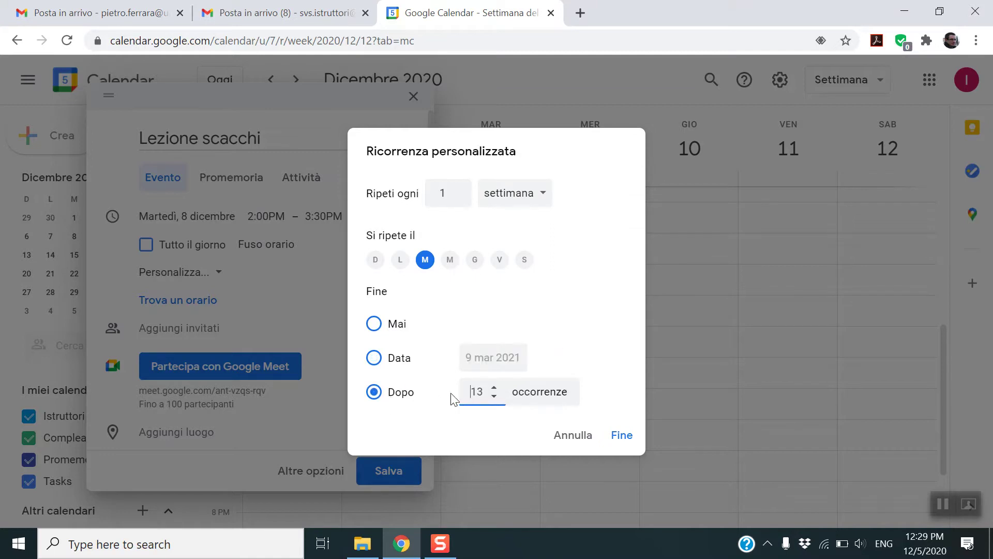
left_click(495, 396)
left_click(495, 396)
left_click(494, 396)
left_click(622, 435)
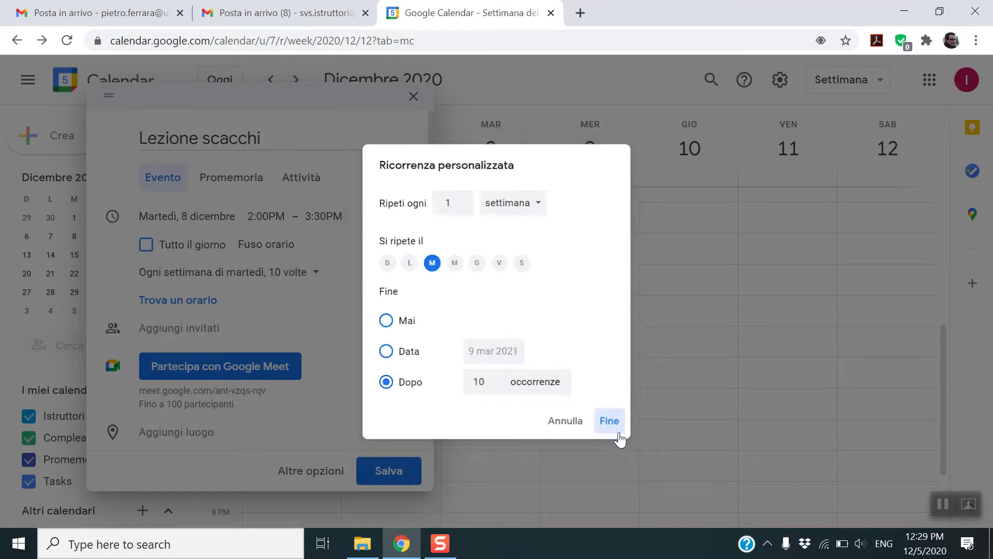
left_click(383, 472)
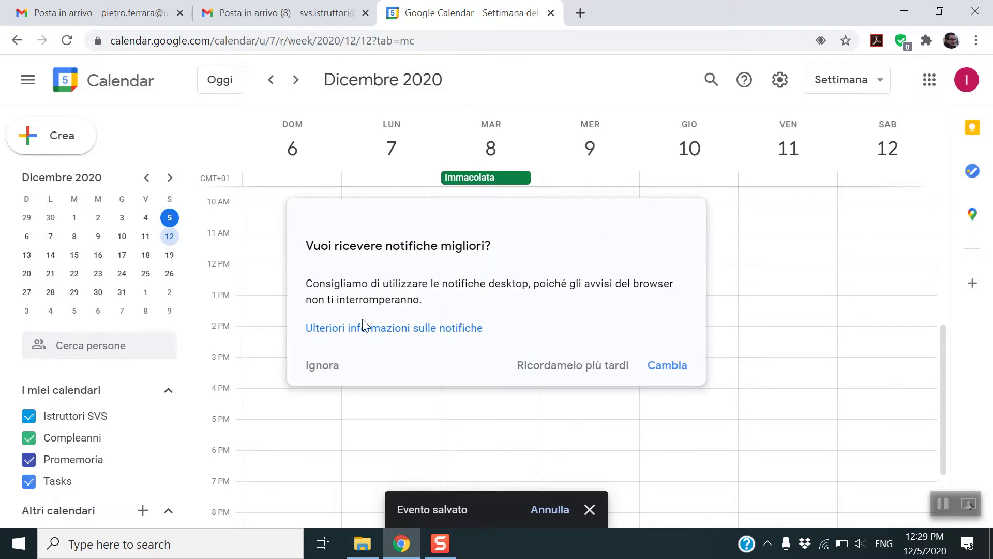
left_click(316, 368)
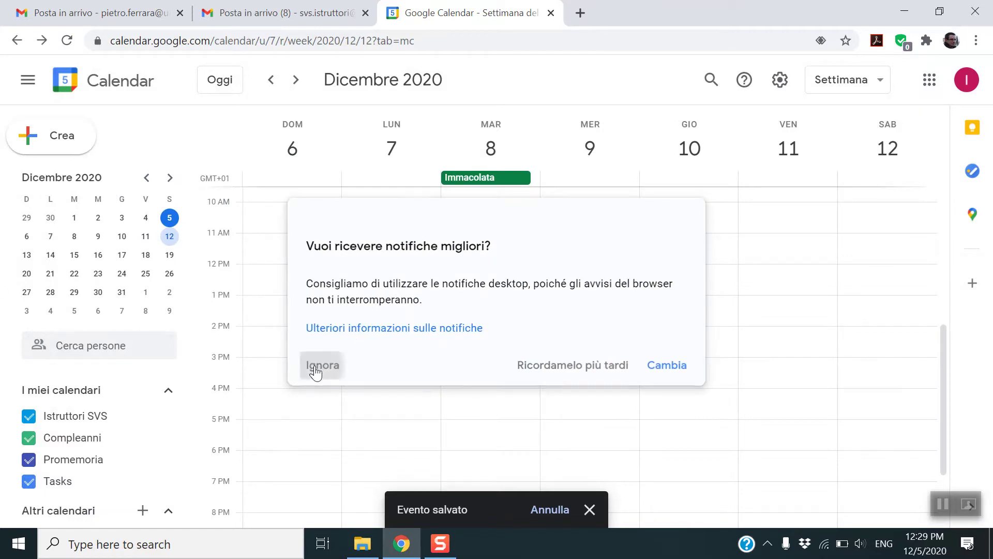
left_click(298, 81)
left_click(298, 81)
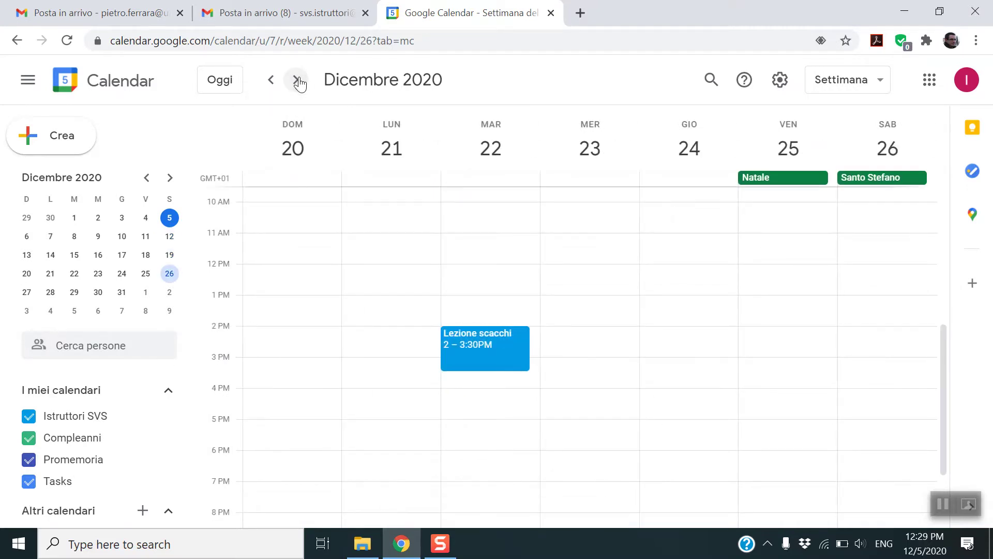
left_click(298, 81)
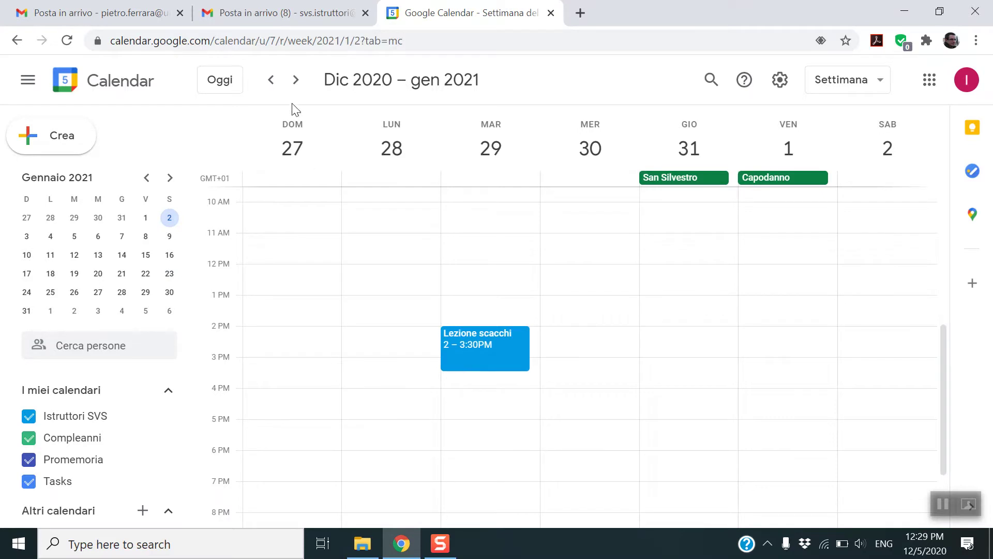
left_click(297, 81)
left_click(297, 81)
left_click(296, 81)
left_click(296, 81)
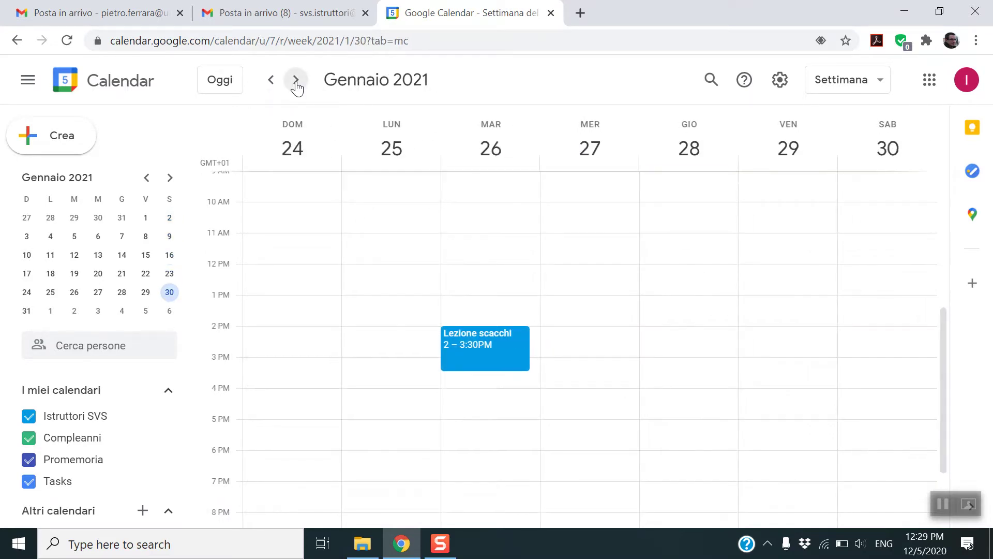
left_click(296, 81)
left_click(297, 80)
left_click(296, 81)
left_click(295, 80)
left_click(296, 81)
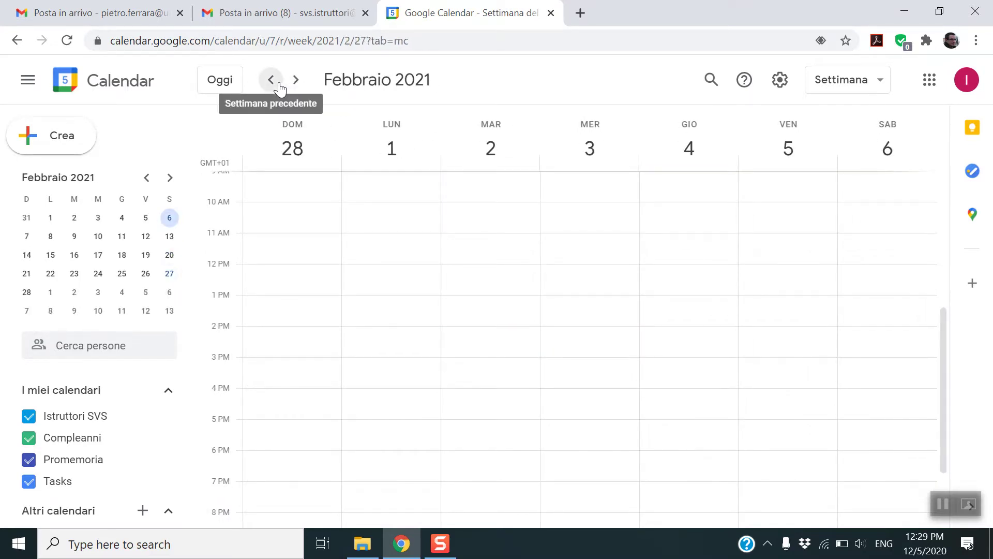
left_click(279, 84)
left_click(278, 83)
left_click(278, 84)
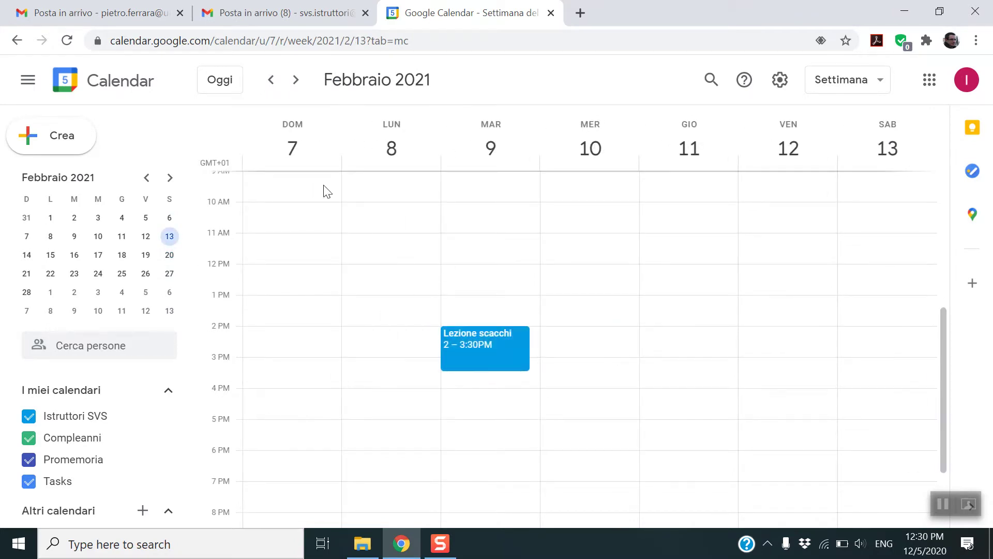
left_click(234, 85)
left_click(304, 84)
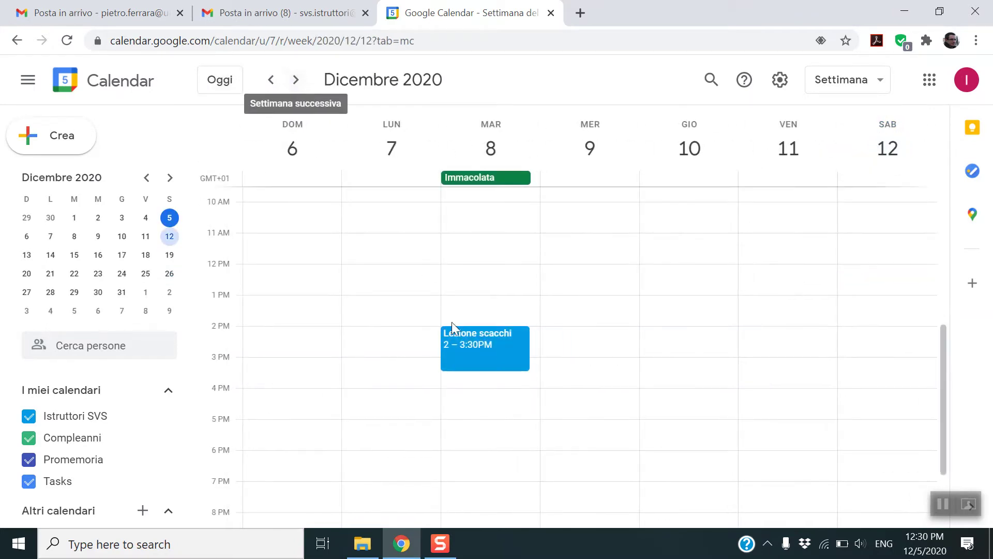
- Join the Lezione scacchi Meet call briefly, close it, and reopen the event's details
left_click(474, 362)
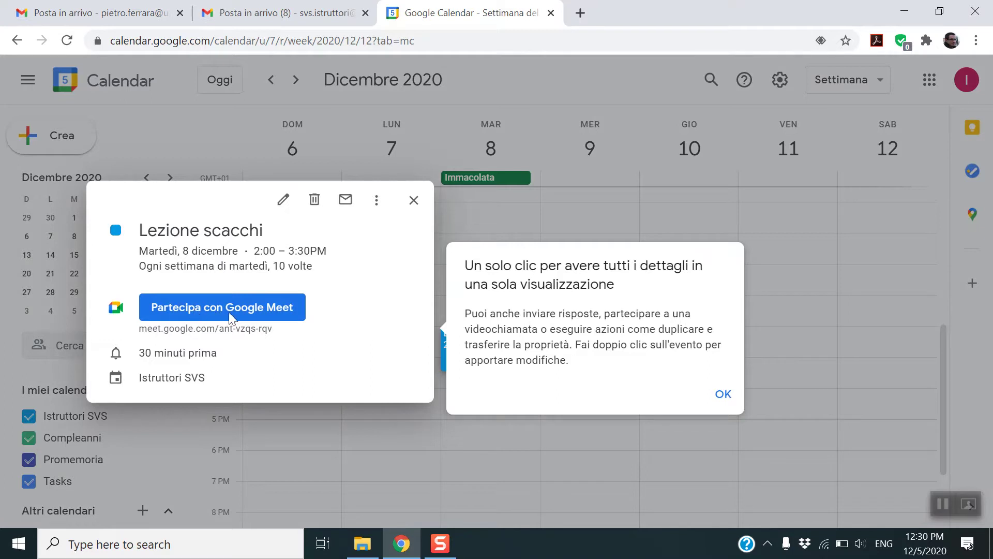
left_click(723, 393)
left_click(232, 319)
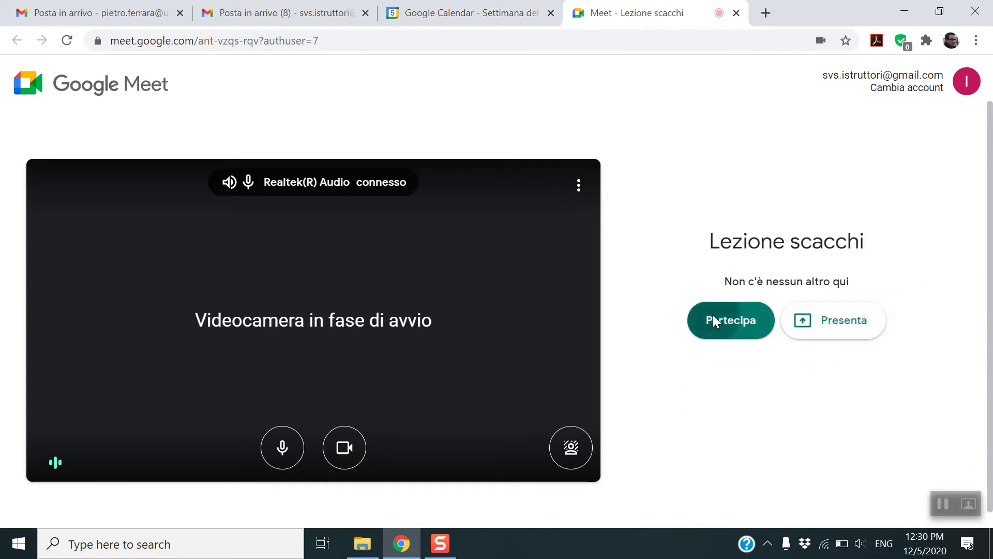
left_click(713, 315)
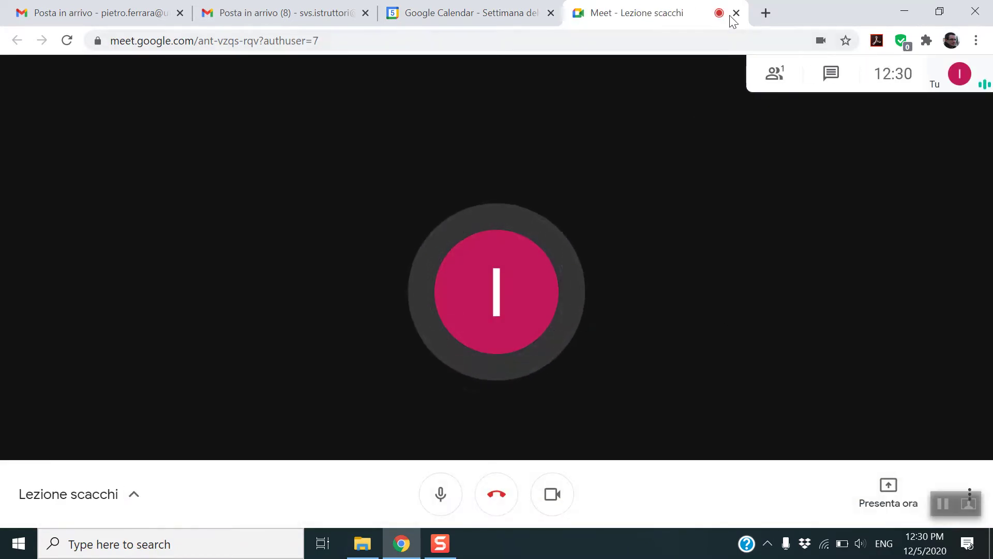
left_click(736, 13)
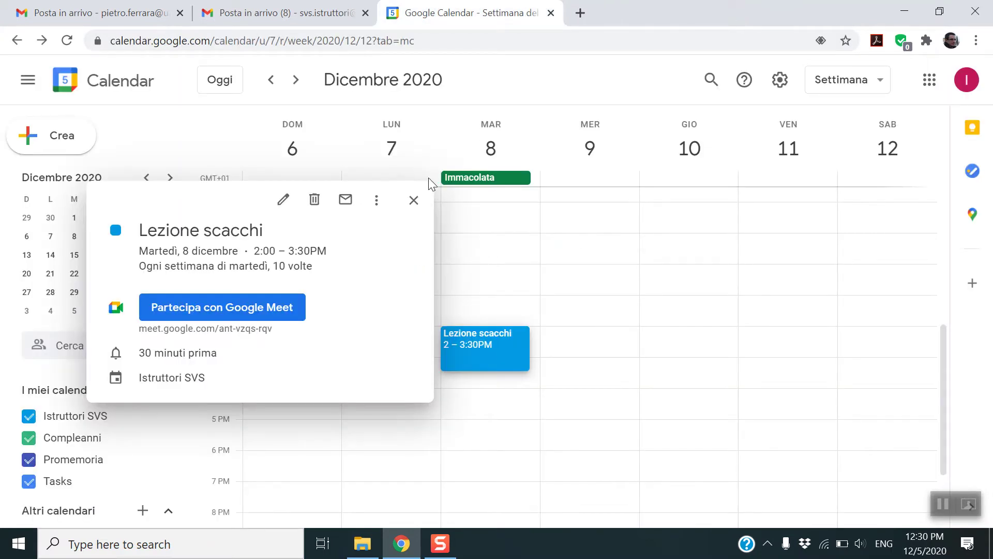
left_click(414, 201)
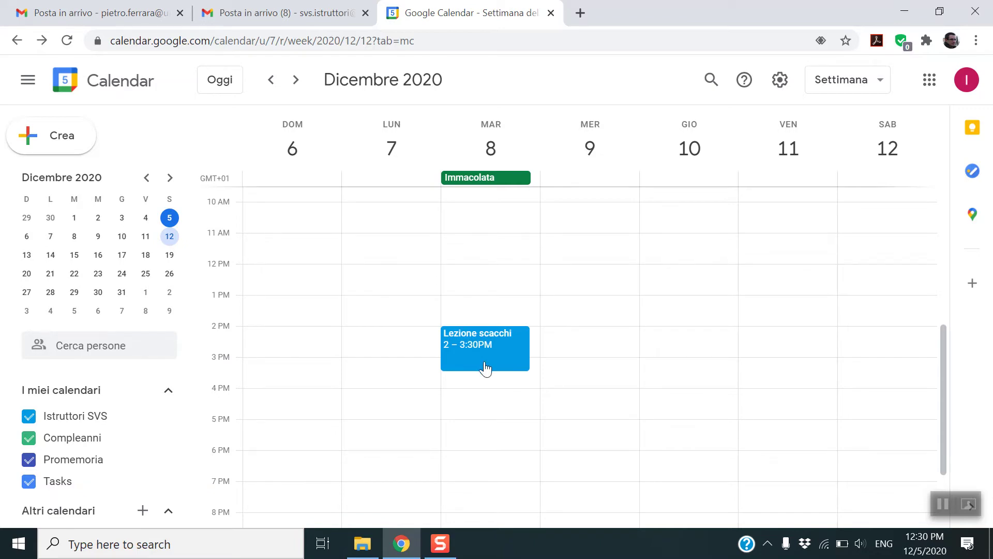
left_click(485, 368)
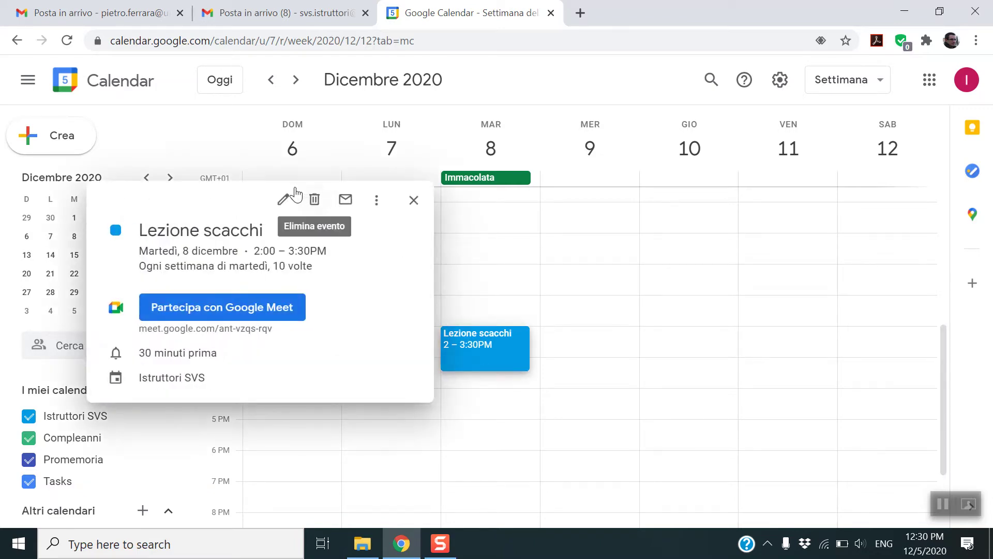
- On Lezione scacchi's full edit page, invite the student by entering their e-mail address
left_click(284, 200)
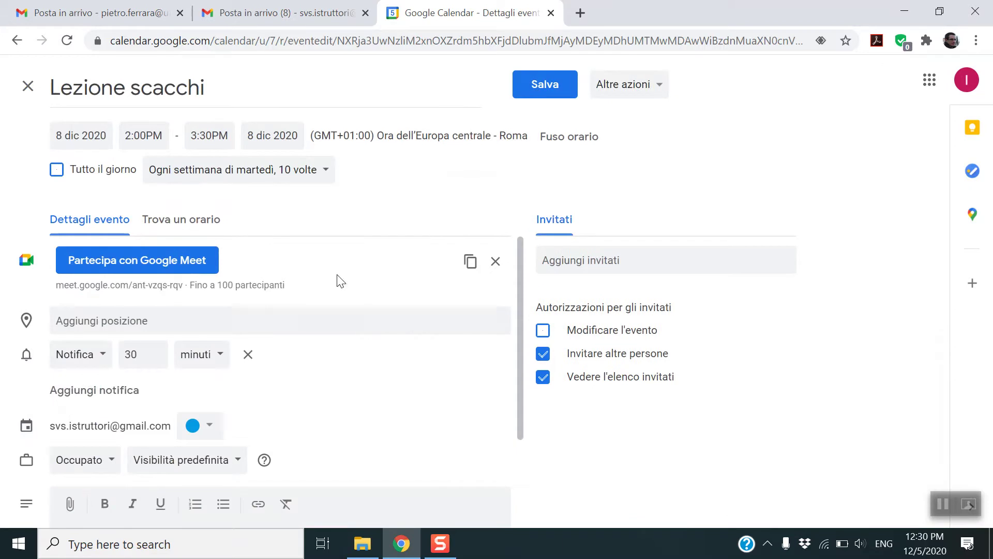
left_click(617, 261)
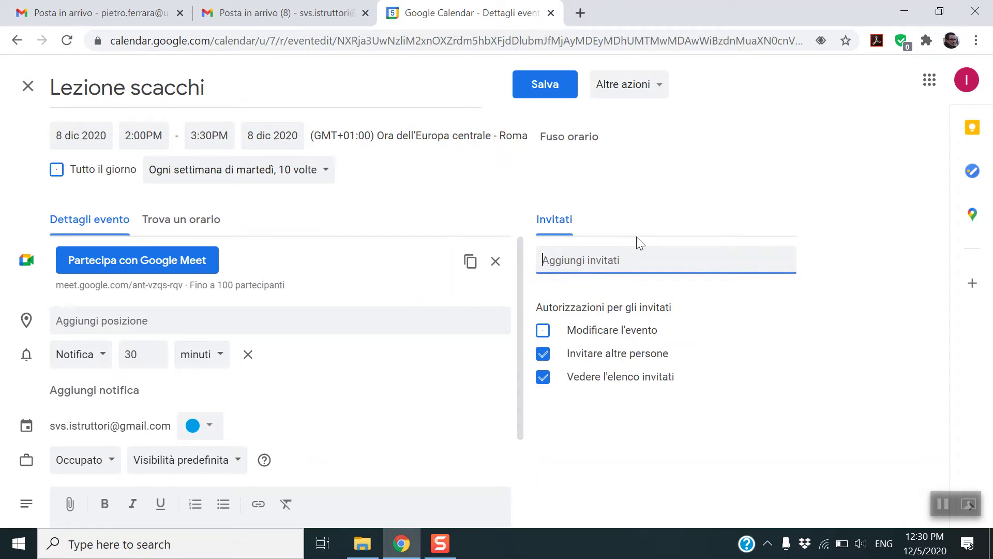
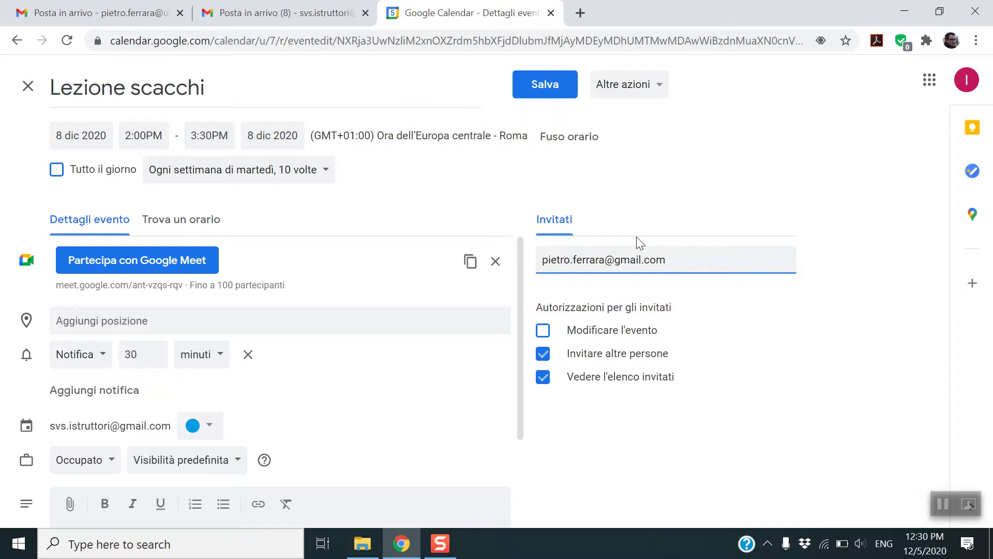
key("Return")
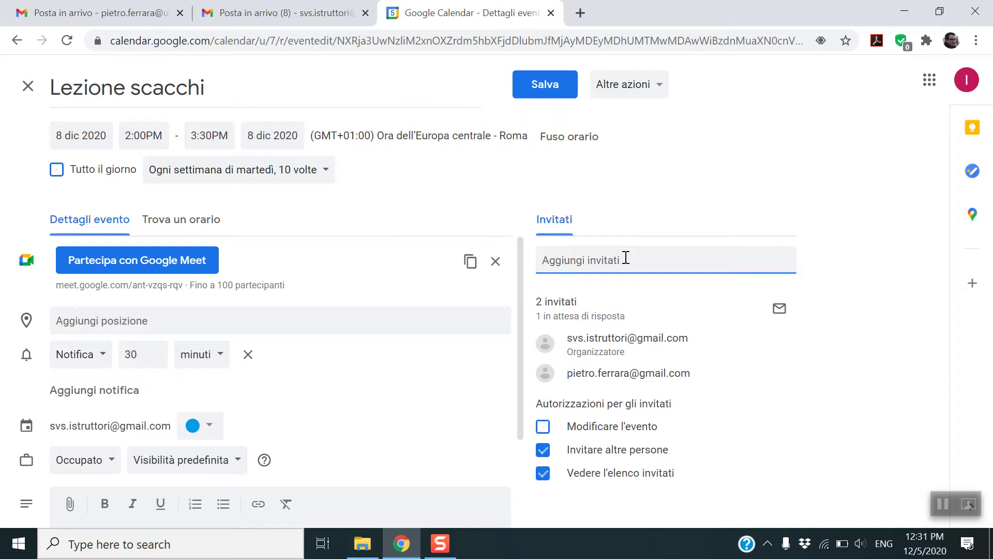
- Save the guest change for all events in the series and send the invitation e-mail
left_click(543, 89)
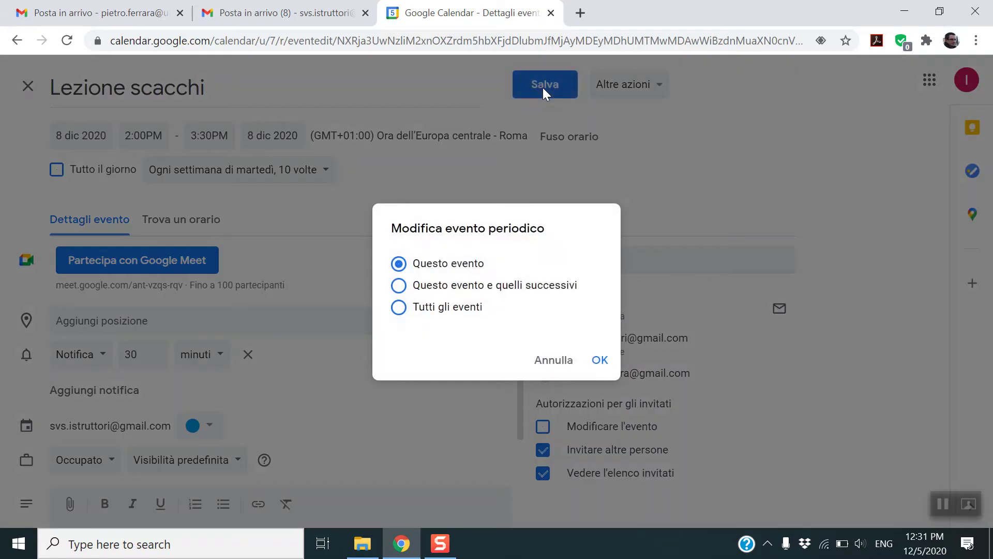
left_click(469, 290)
left_click(455, 310)
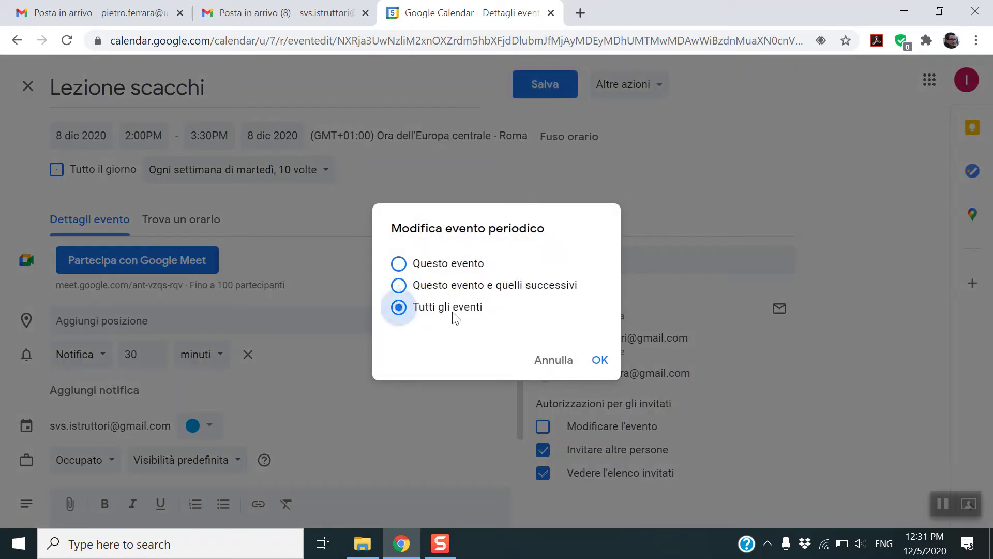
left_click(599, 363)
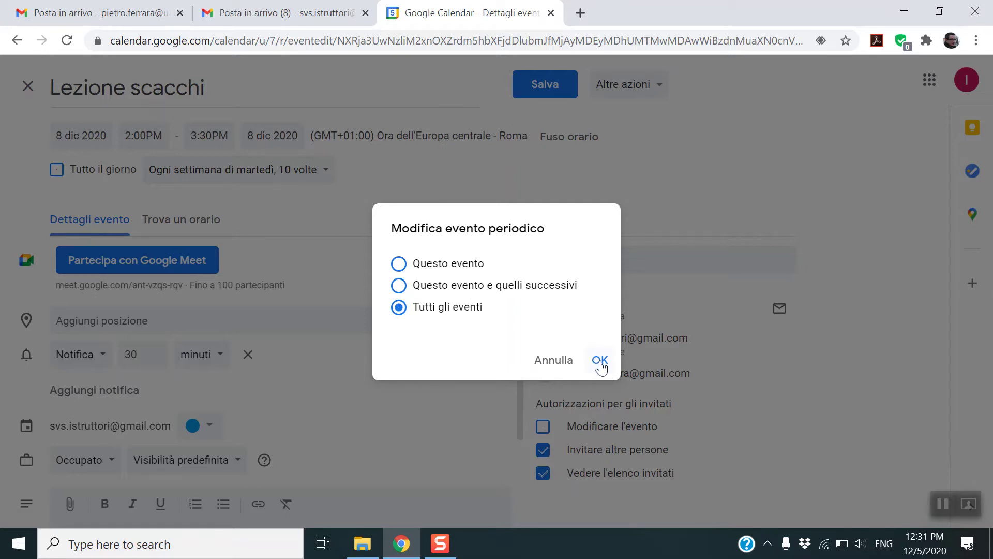
left_click(600, 362)
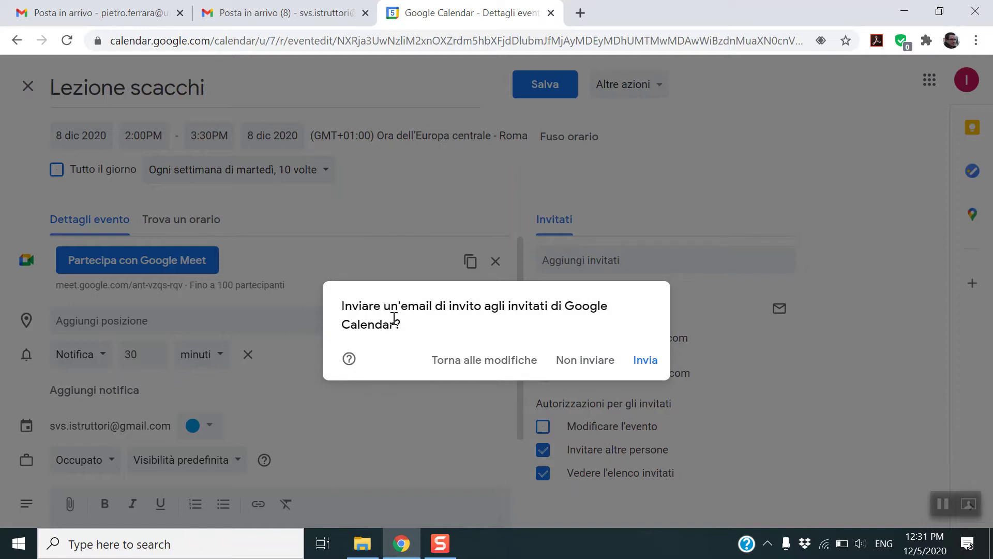
left_click(637, 365)
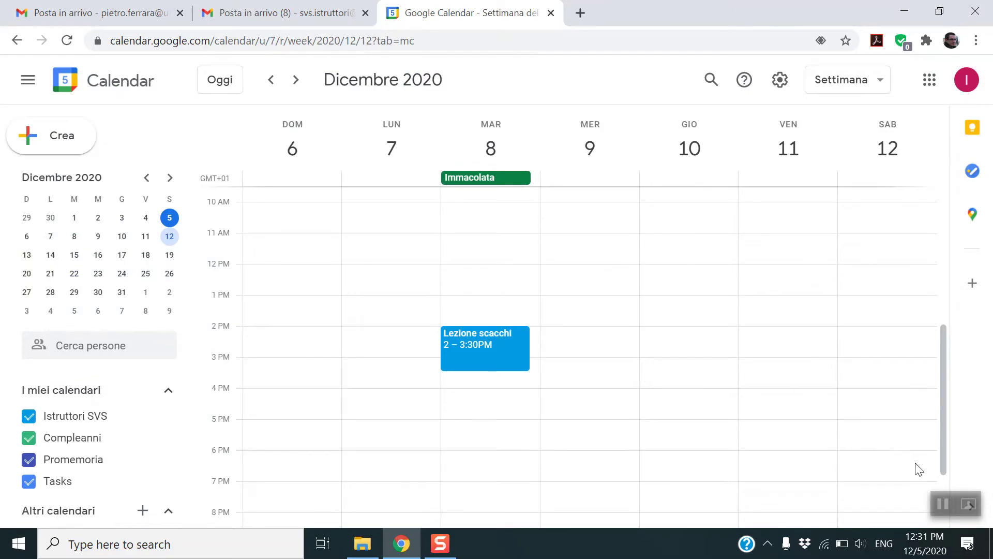
- Open the Lezione scacchi invitation, review its sender and recipient details, and answer Sì
left_click(942, 501)
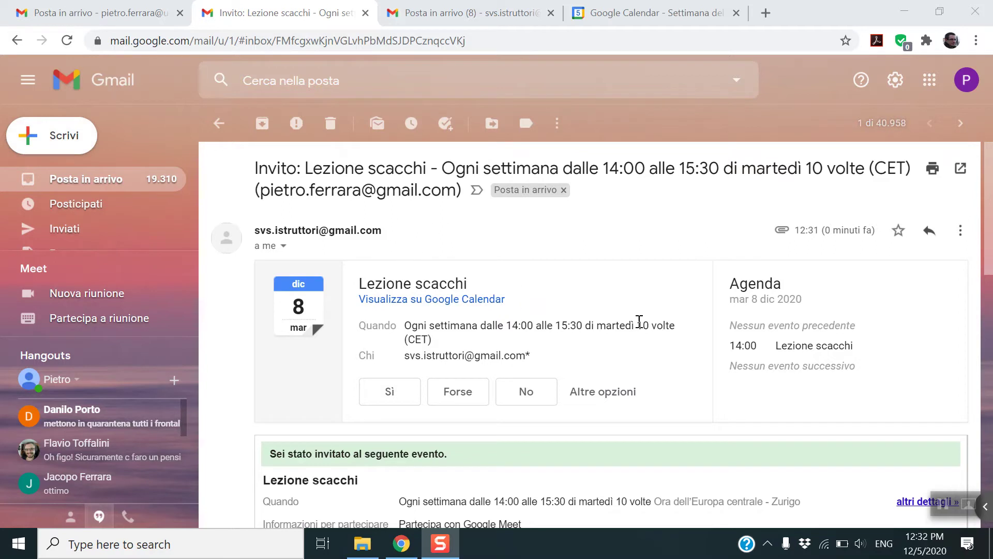
left_click(284, 247)
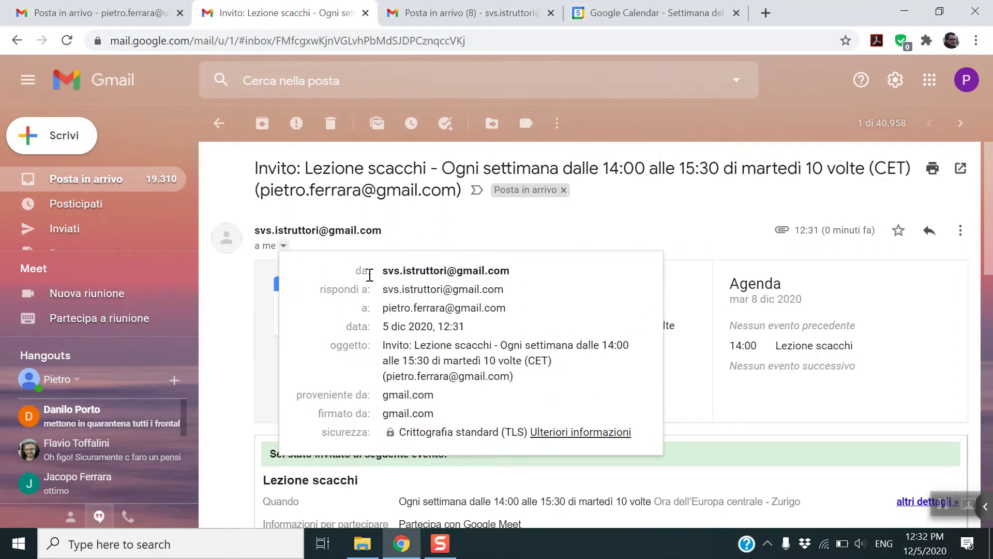
left_click_drag(504, 310, 444, 251)
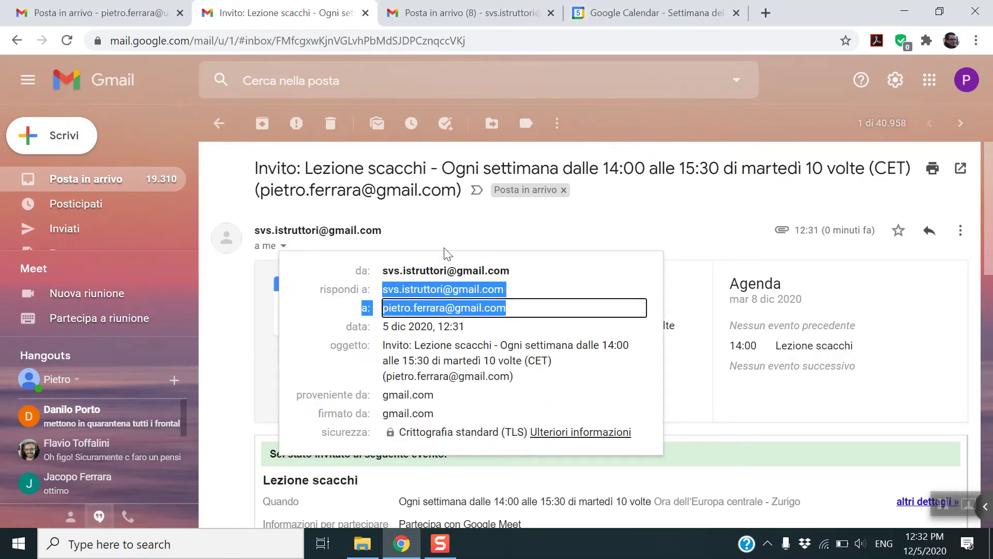
left_click(489, 235)
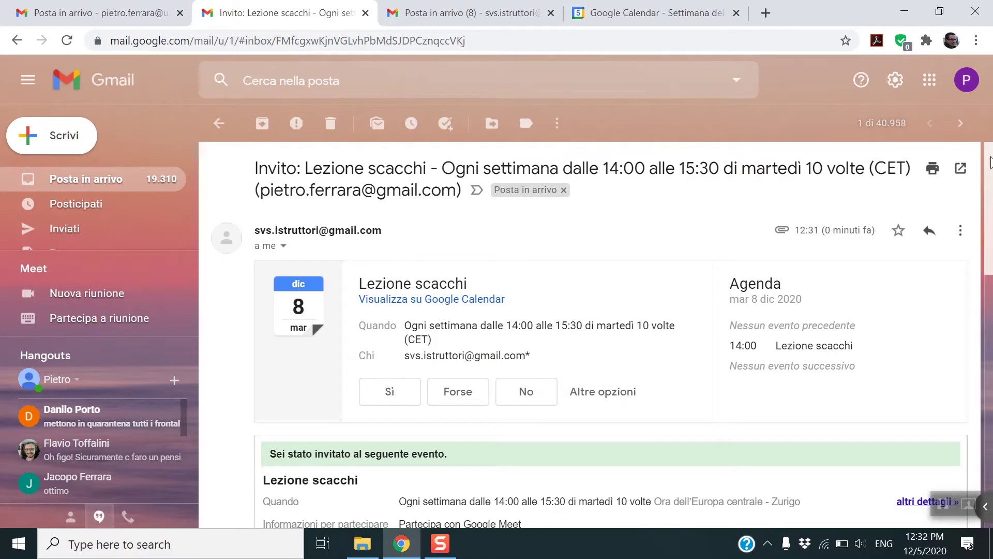
scroll(992, 191, "down", 2)
scroll(992, 191, "down", 8)
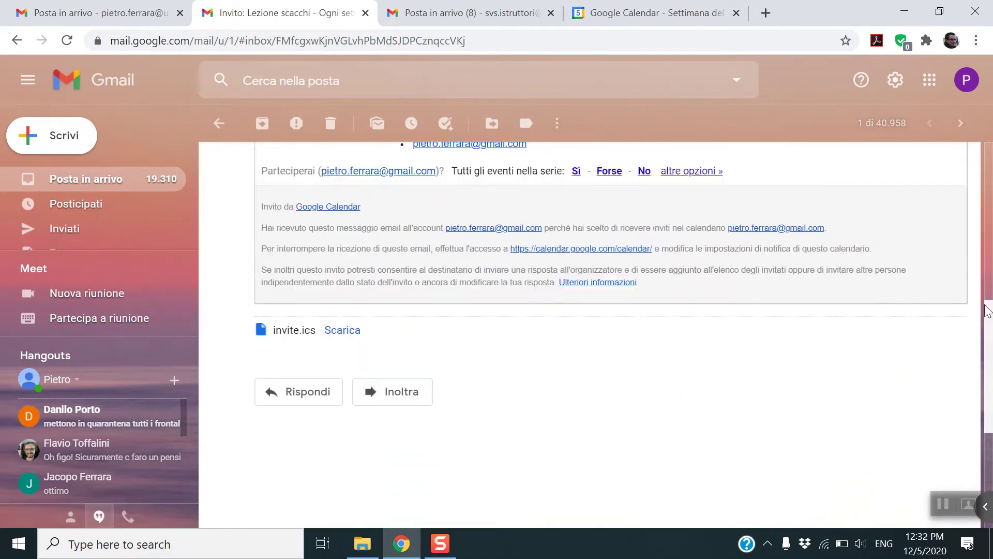
scroll(971, 207, "up", 8)
scroll(970, 207, "up", 2)
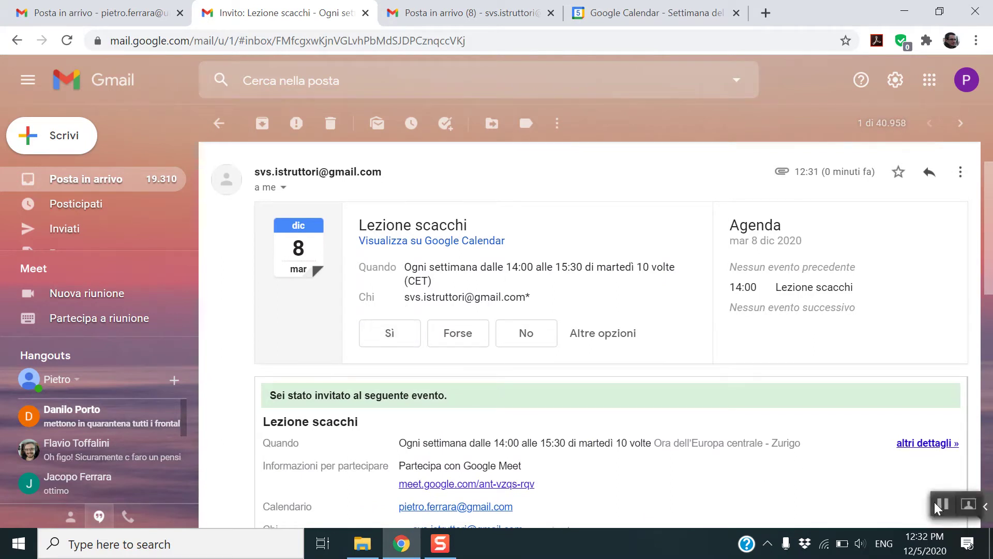
left_click(391, 342)
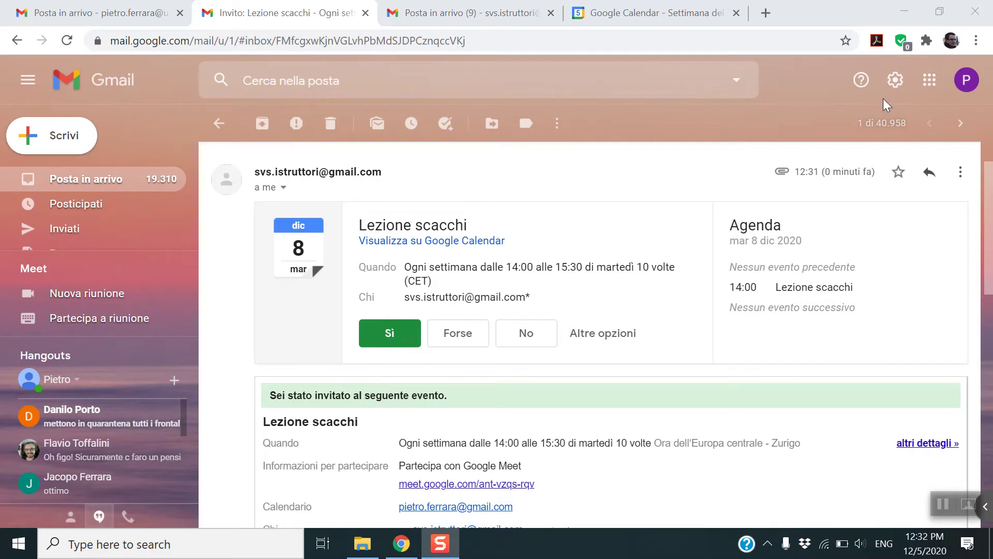
- Open the student's Calendar, go to the 7 December week, and select Lezione scacchi's Meet link
left_click(930, 81)
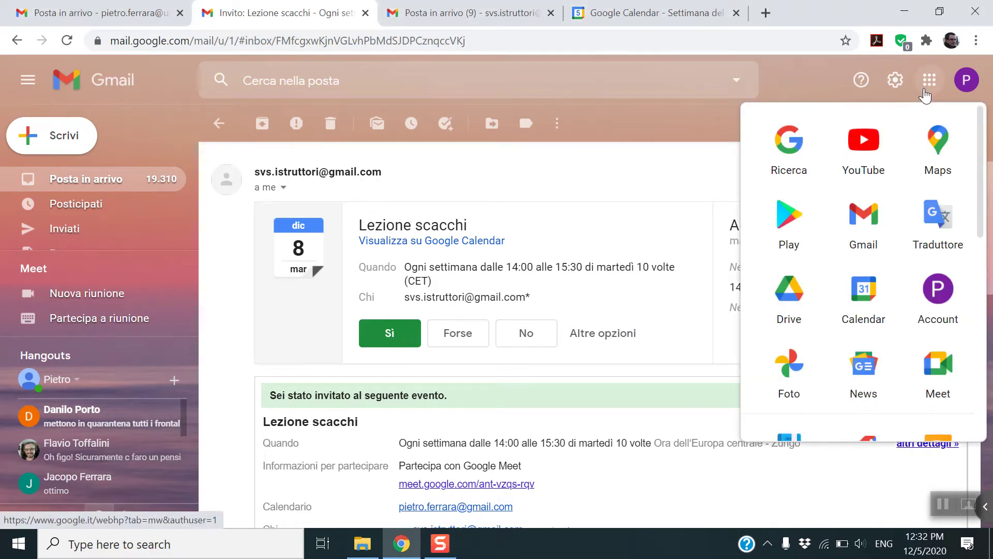
left_click(865, 301)
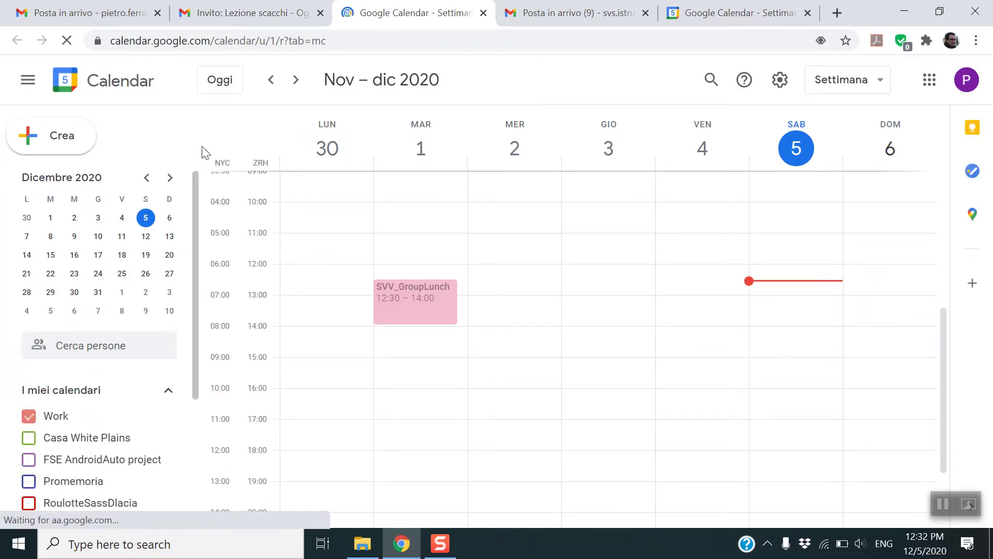
left_click(295, 80)
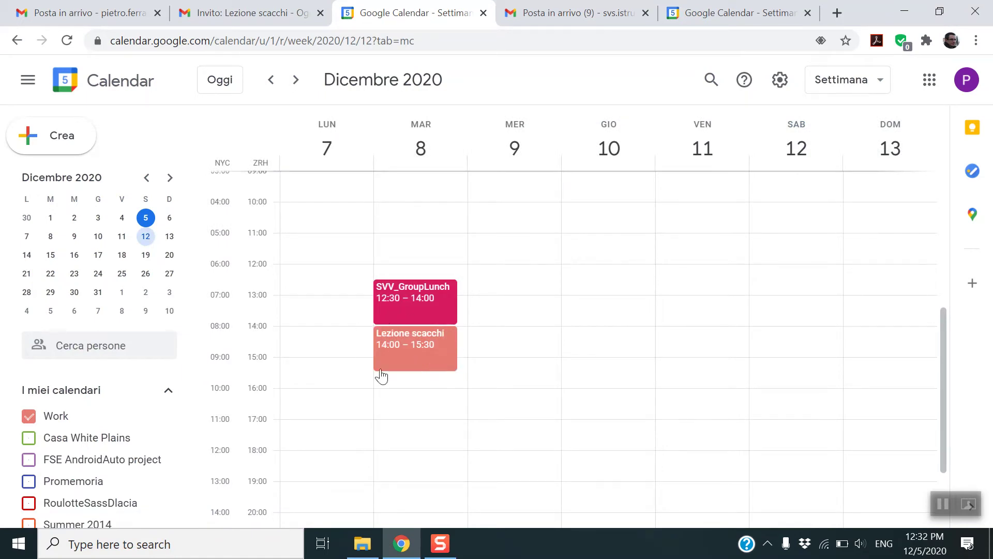
left_click(405, 360)
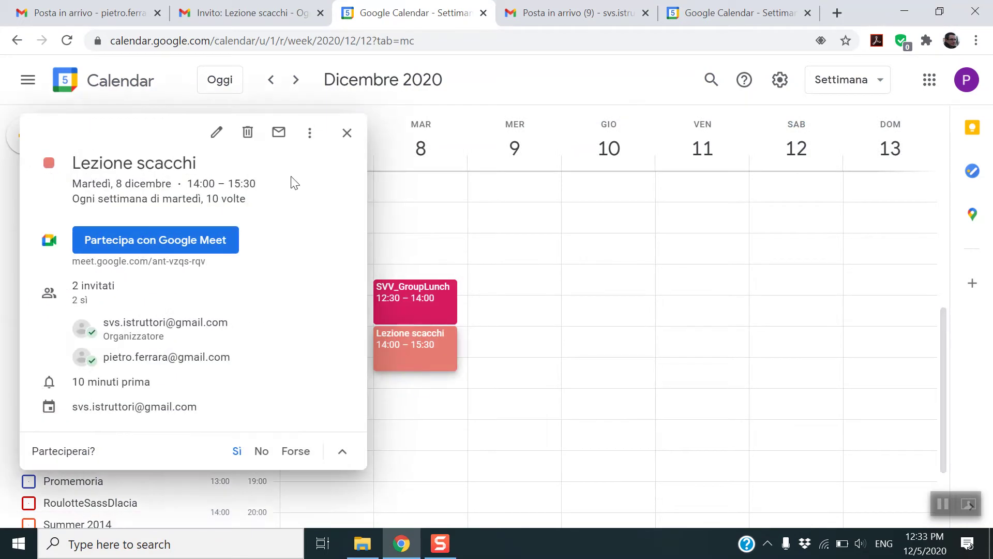
mouse_move(169, 264)
left_click_drag(205, 262, 62, 262)
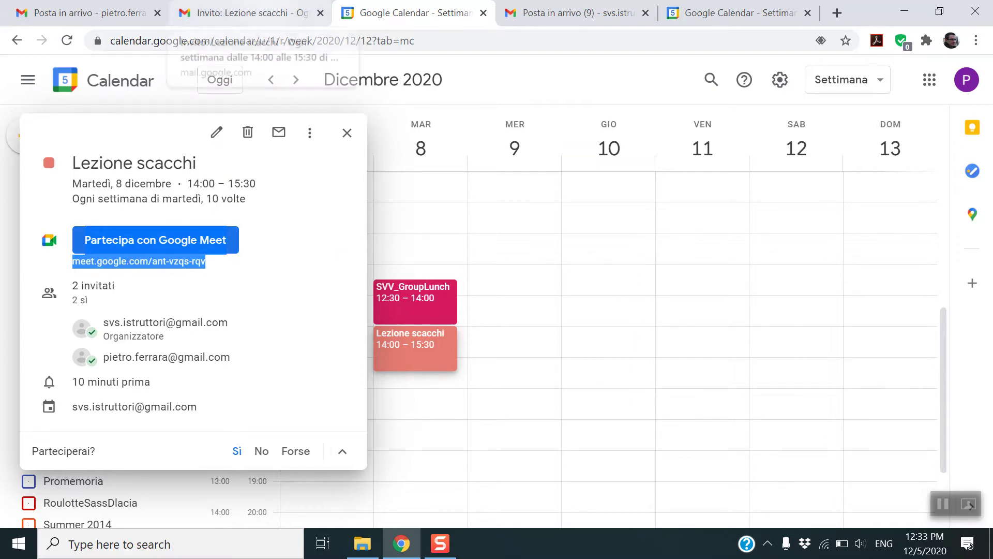
- Return to the invitation e-mail tab and select part of its text
left_click(253, 13)
scroll(590, 395, "down", 5)
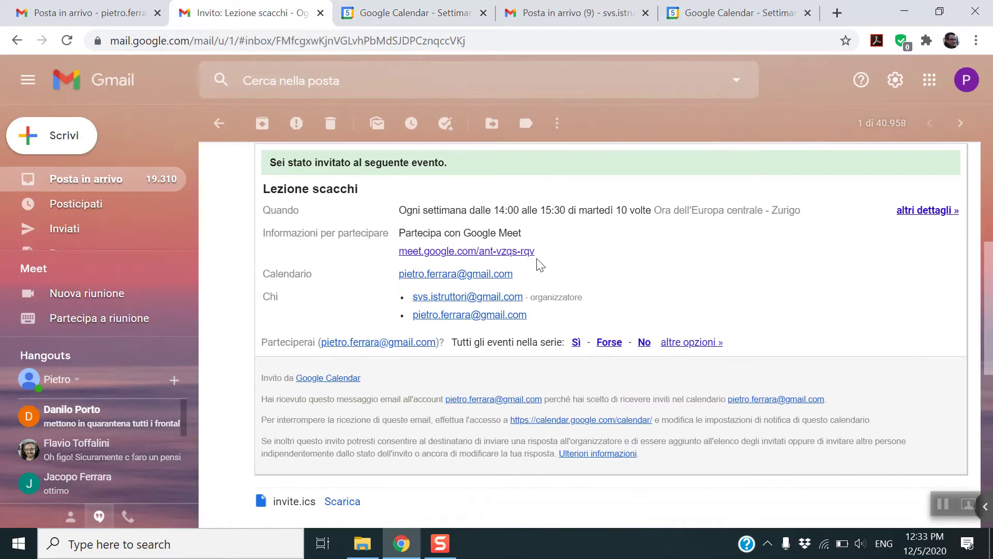
left_click_drag(536, 252, 400, 236)
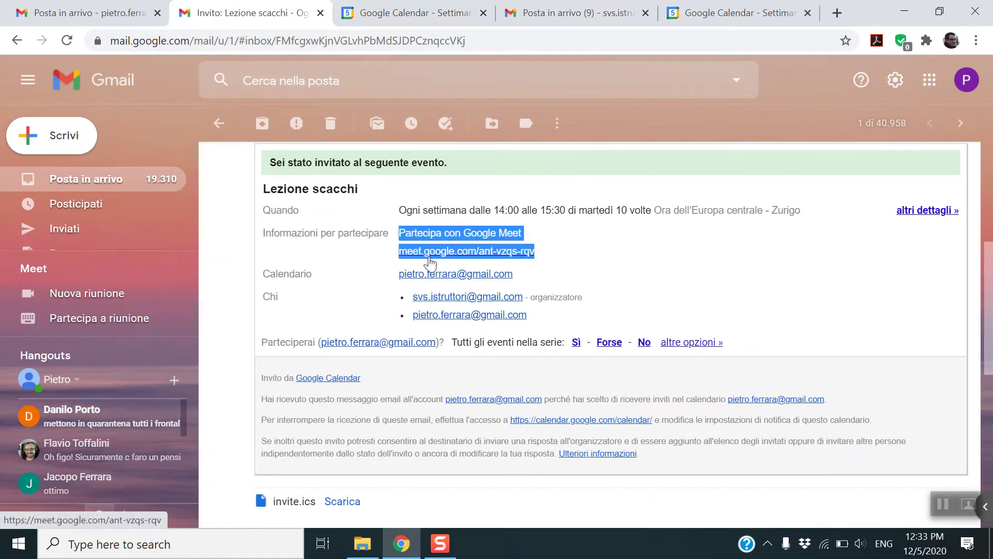
- In the organizer's inbox, trash the Lezione scacchi acceptance e-mail and show upcoming calendar events
left_click(613, 14)
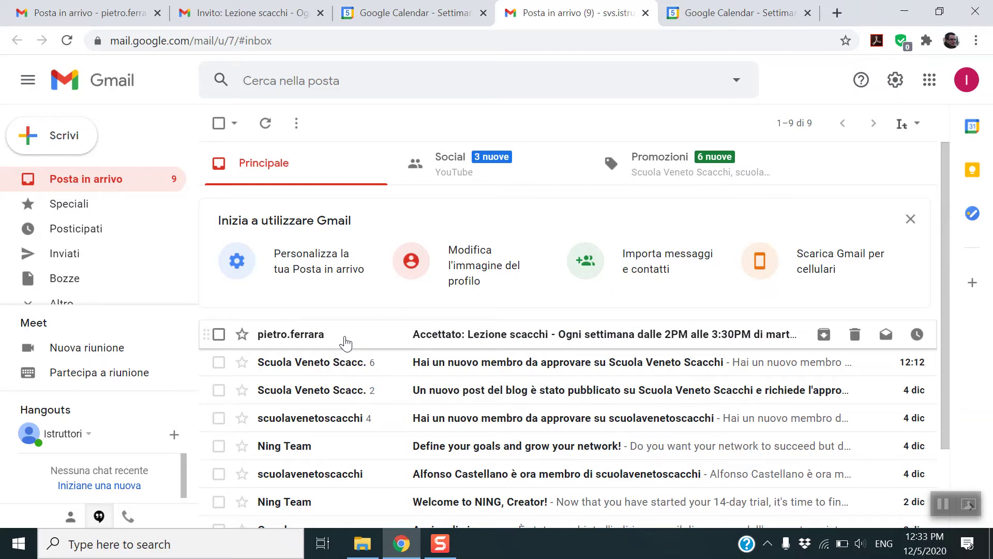
left_click(345, 343)
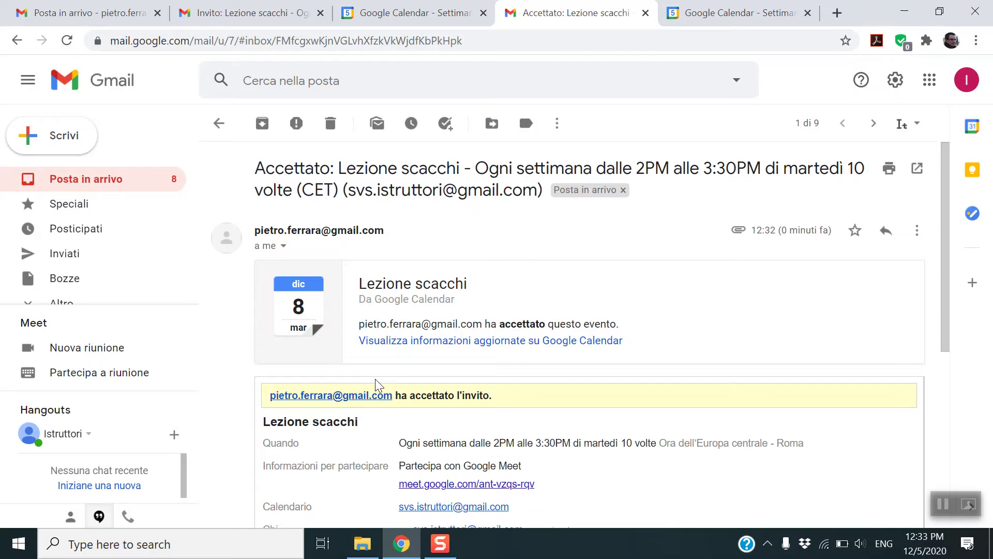
scroll(540, 414, "down", 6)
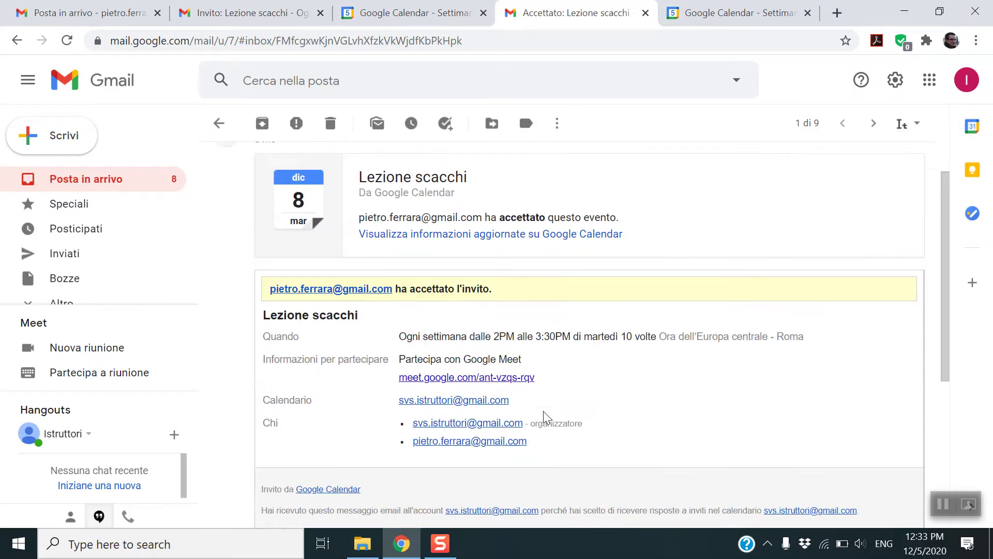
scroll(533, 393, "up", 4)
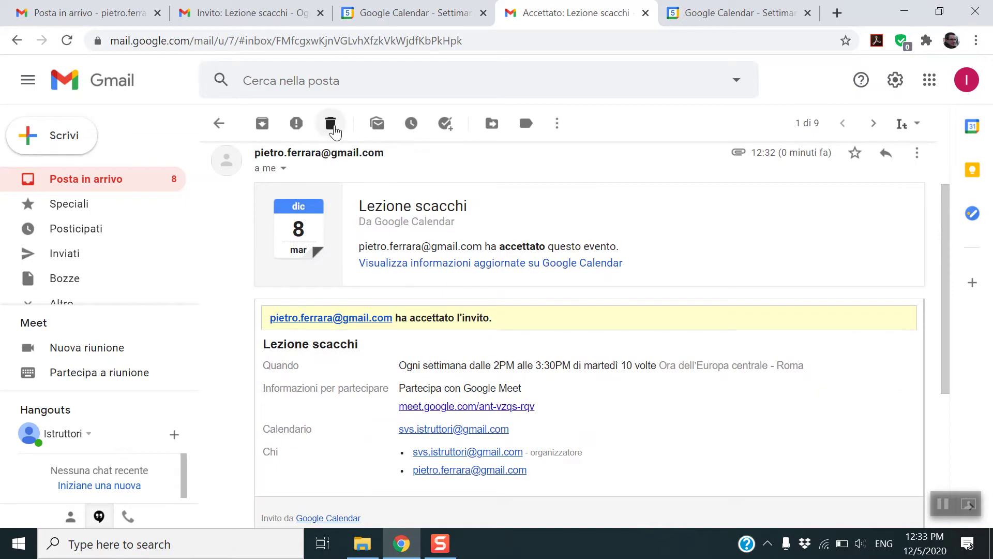
left_click(330, 123)
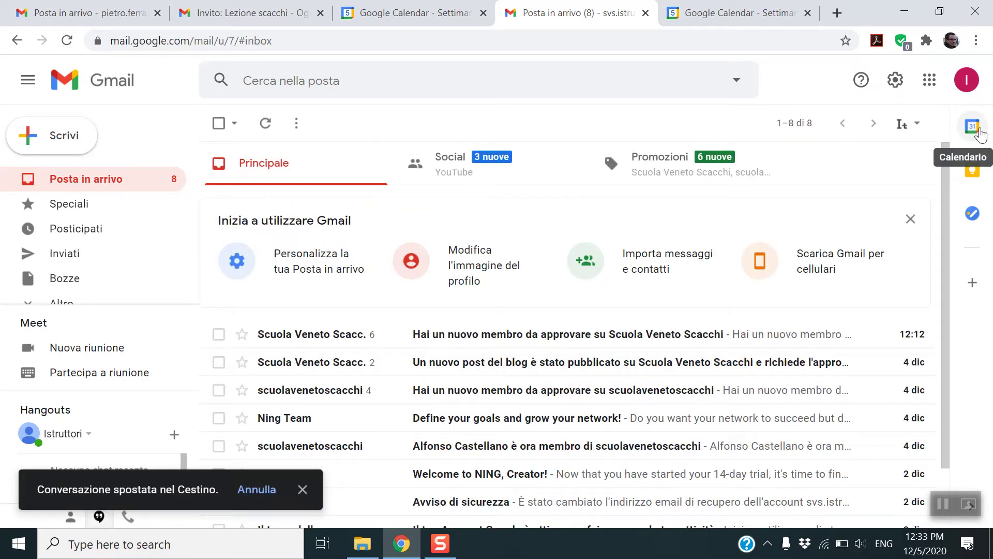
left_click(972, 127)
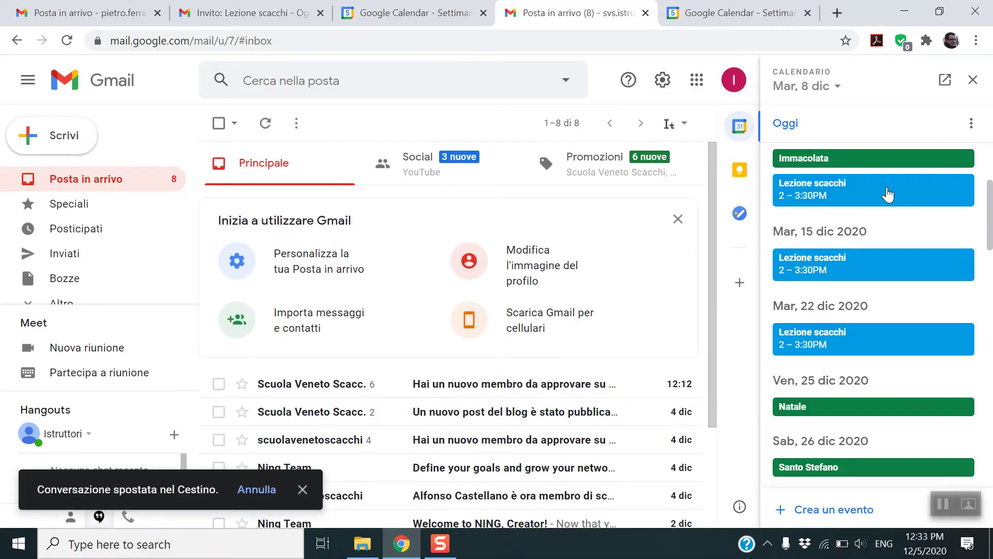
- View the first Lezione scacchi event's details in the side panel, then close the panel
left_click(888, 195)
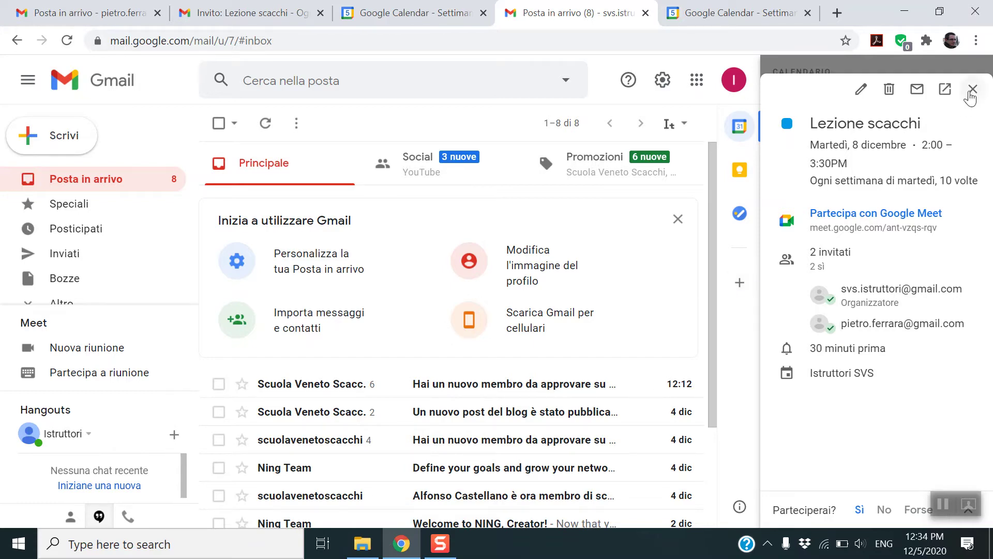
left_click(973, 89)
left_click(971, 82)
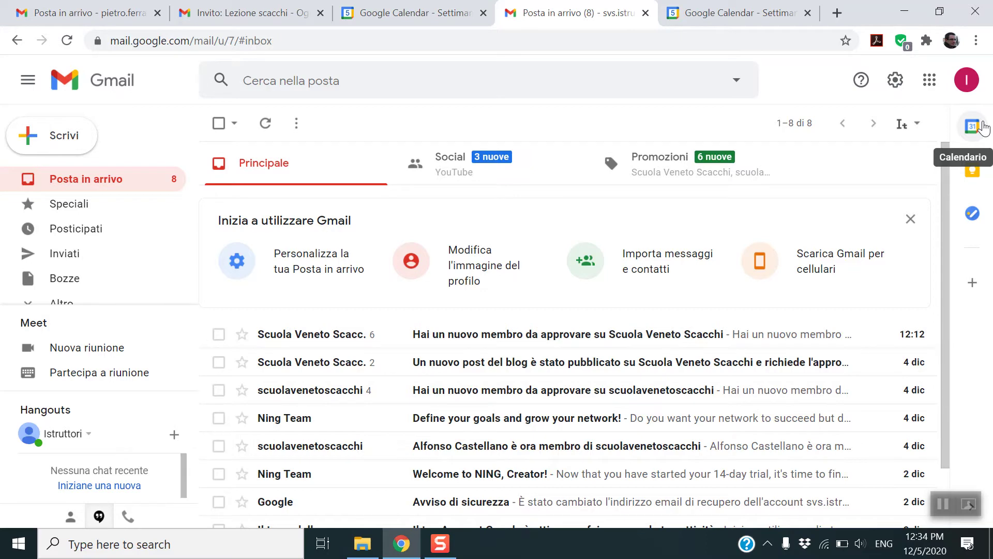
- Reopen the side panel's Lezione scacchi event and copy its Google Meet link
left_click(983, 127)
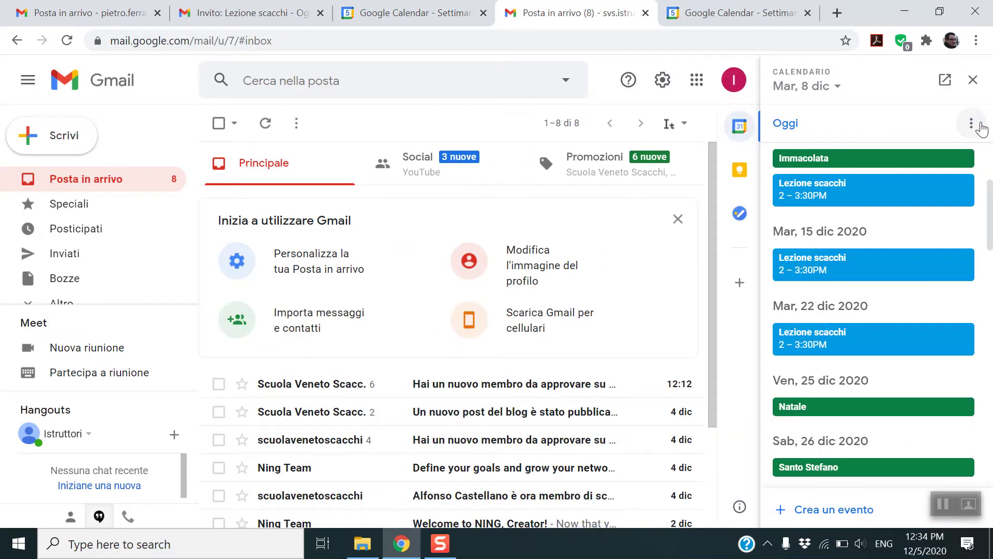
left_click(899, 194)
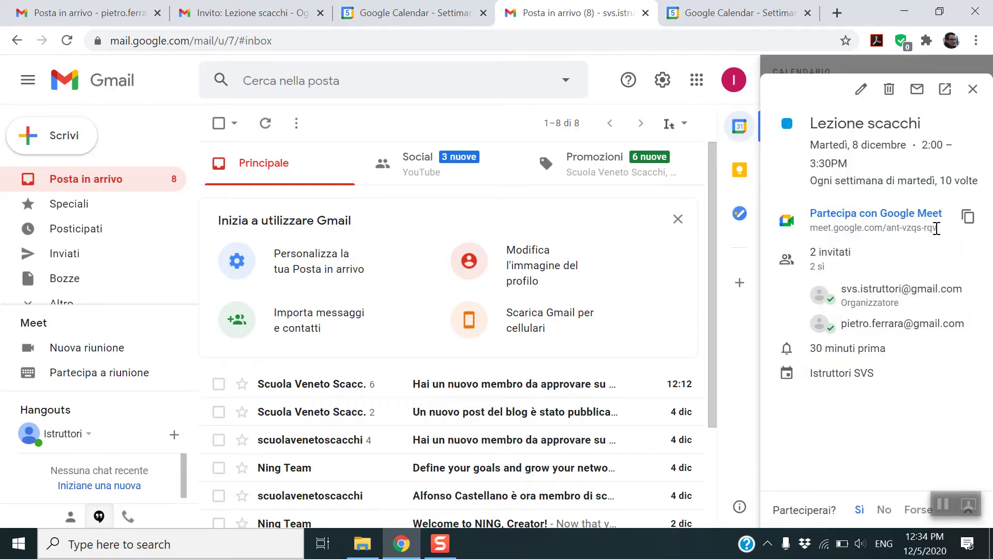
left_click_drag(937, 228, 813, 230)
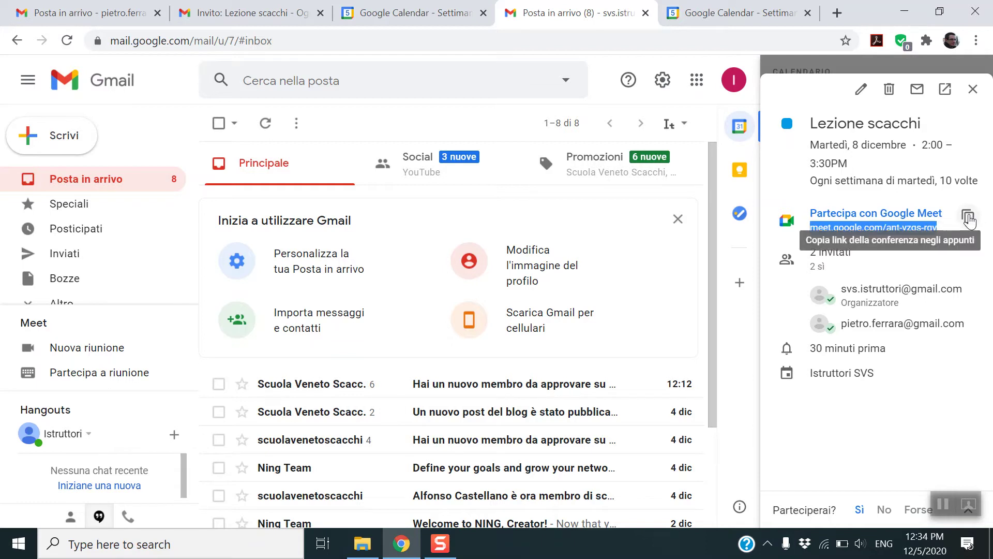
left_click(968, 218)
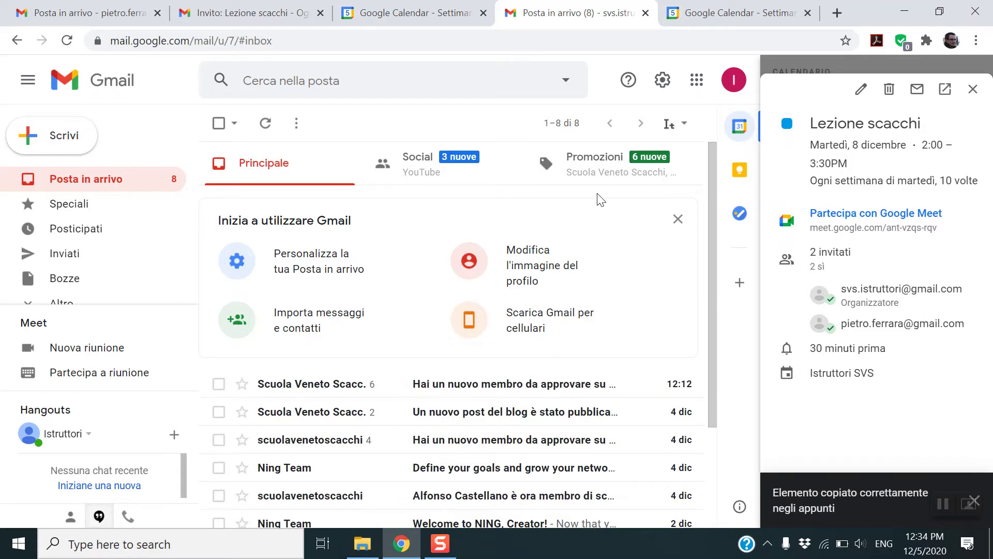
key("ctrl+t")
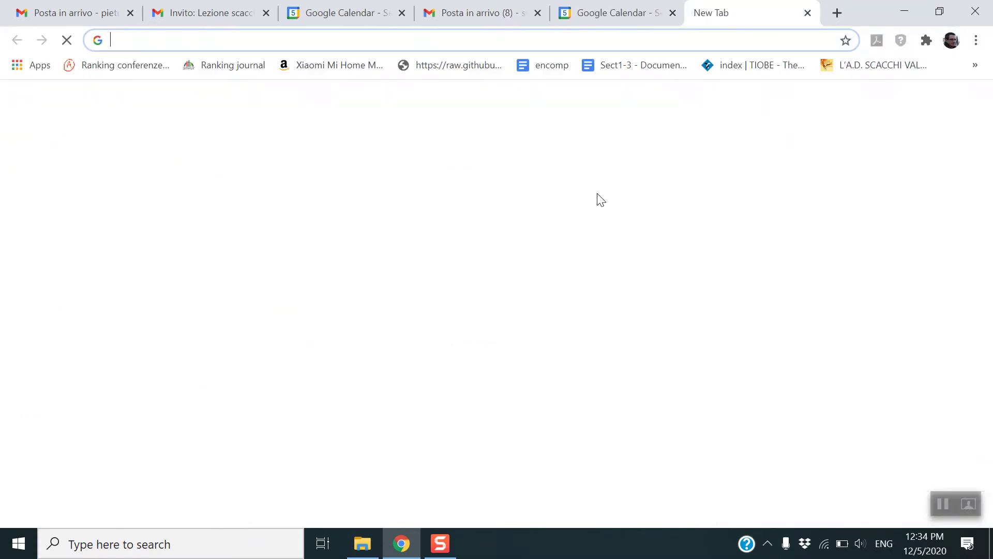
key("ctrl+v")
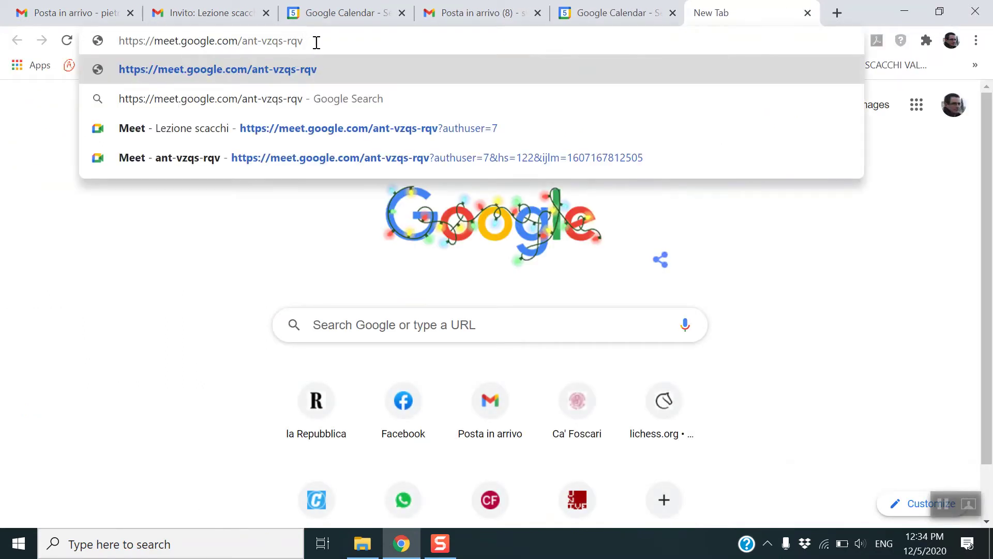
triple_click(317, 40)
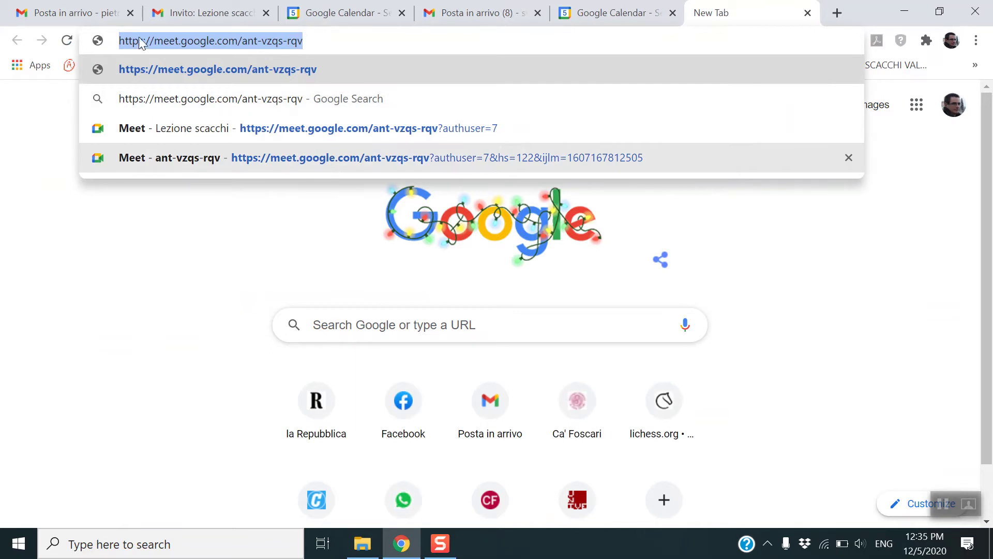
key("Return")
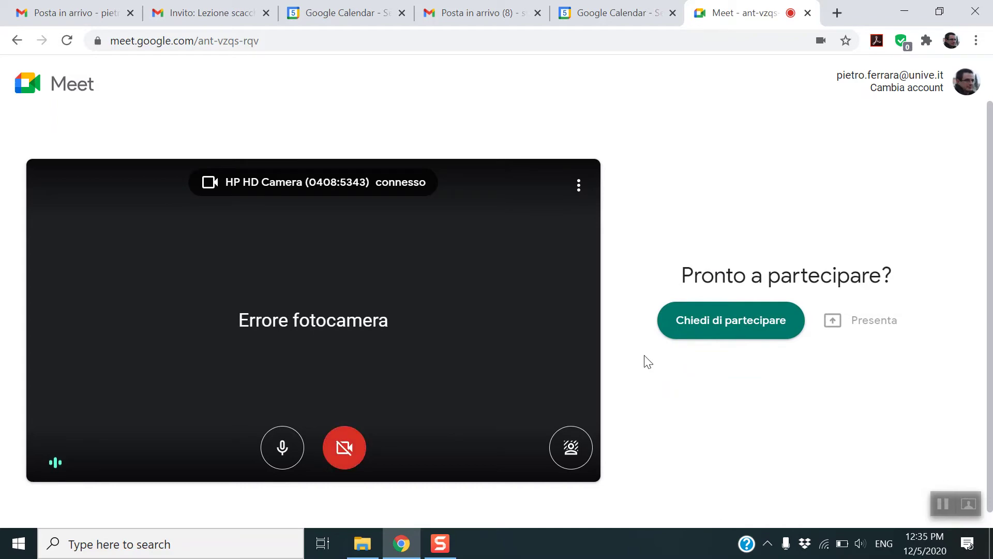
left_click(807, 16)
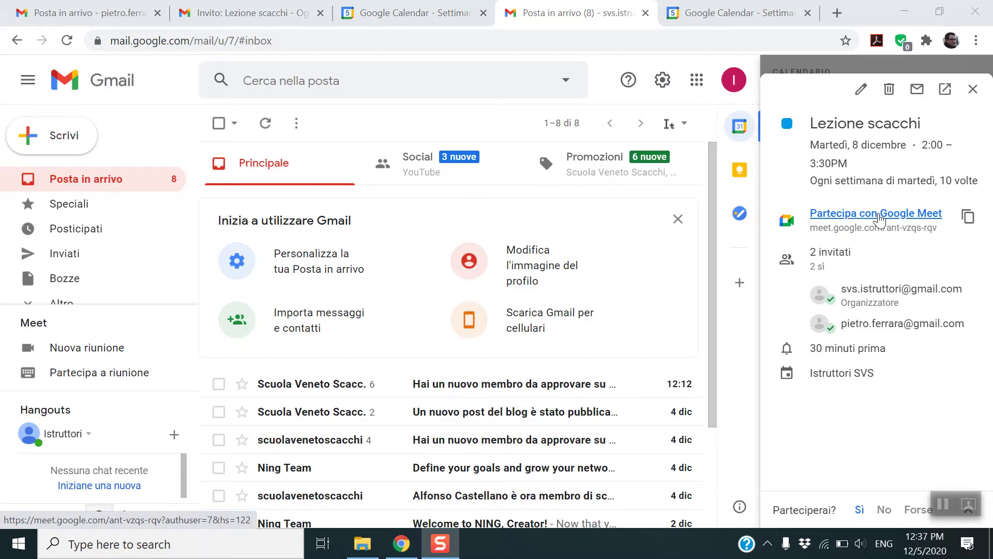
- Join the Lezione scacchi Meet call with the camera off and show its details and join link
left_click(879, 220)
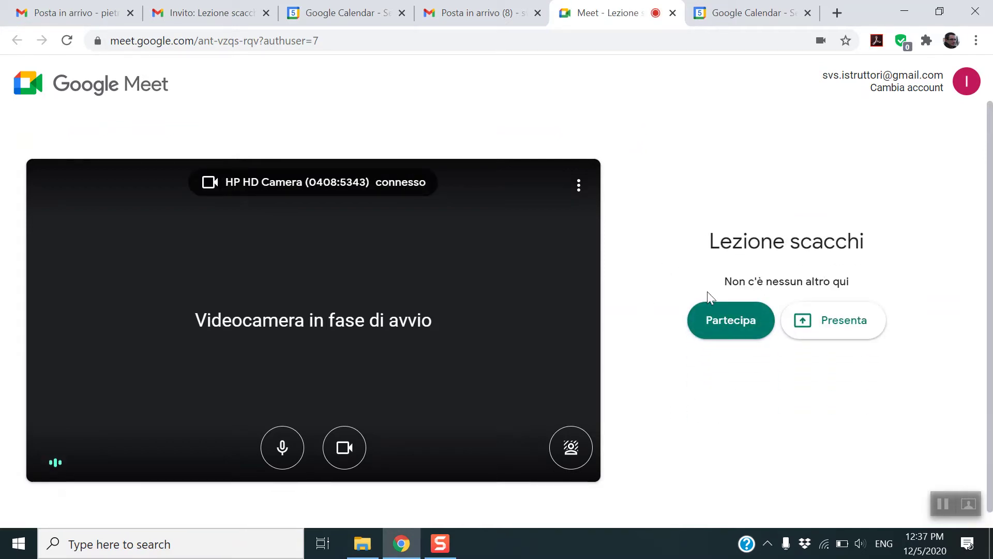
left_click(723, 321)
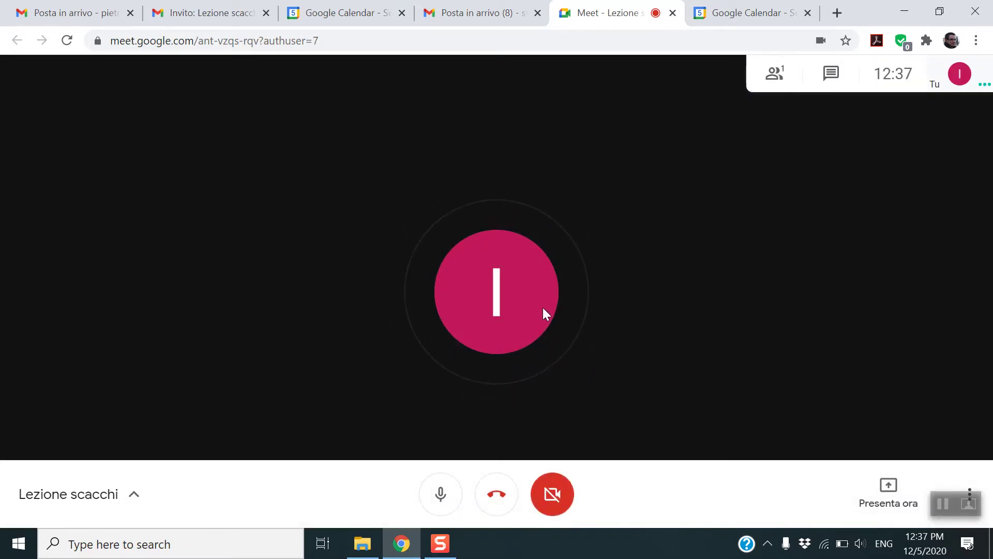
left_click(544, 489)
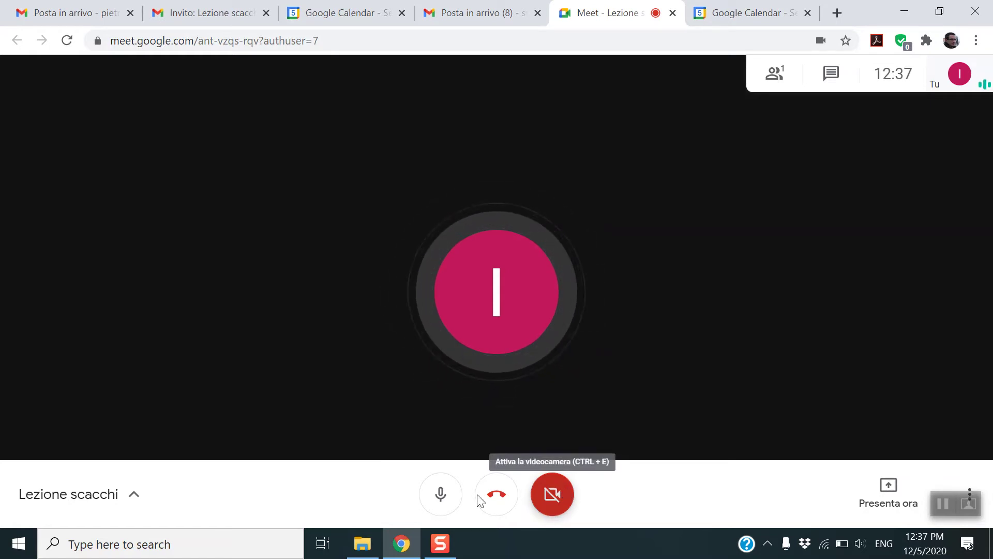
left_click(133, 497)
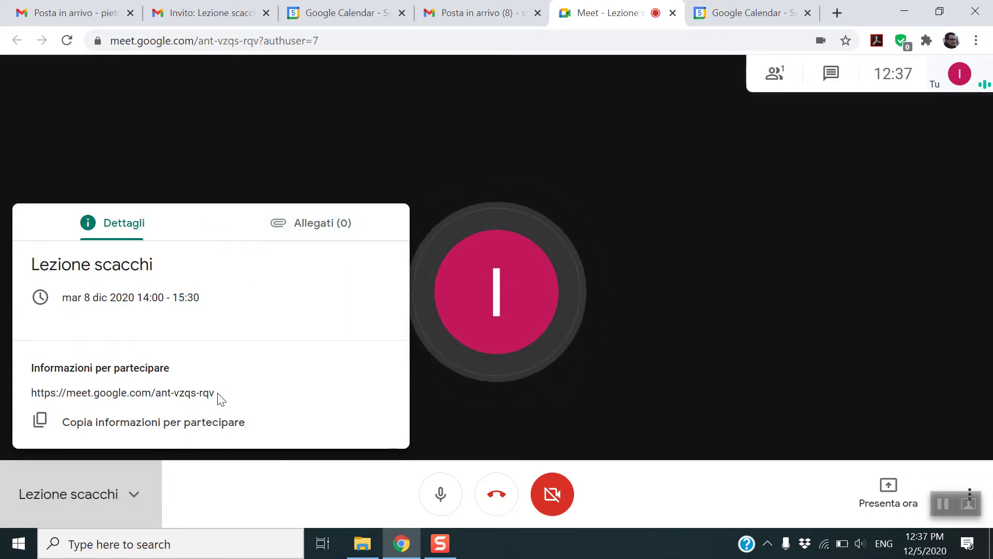
- Select the meeting link in the details, then close the Lezione scacchi details panel
left_click_drag(215, 393, 29, 397)
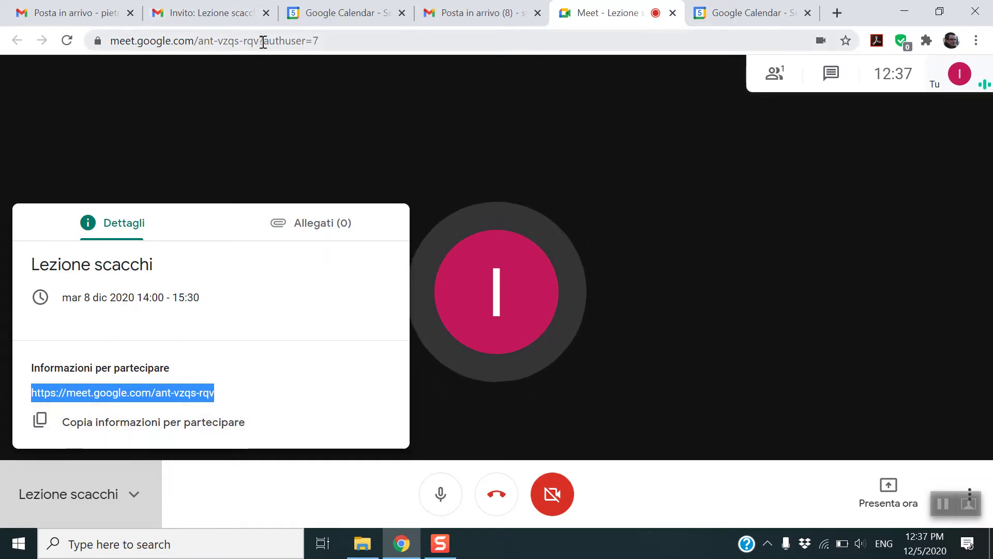
left_click_drag(260, 40, 103, 40)
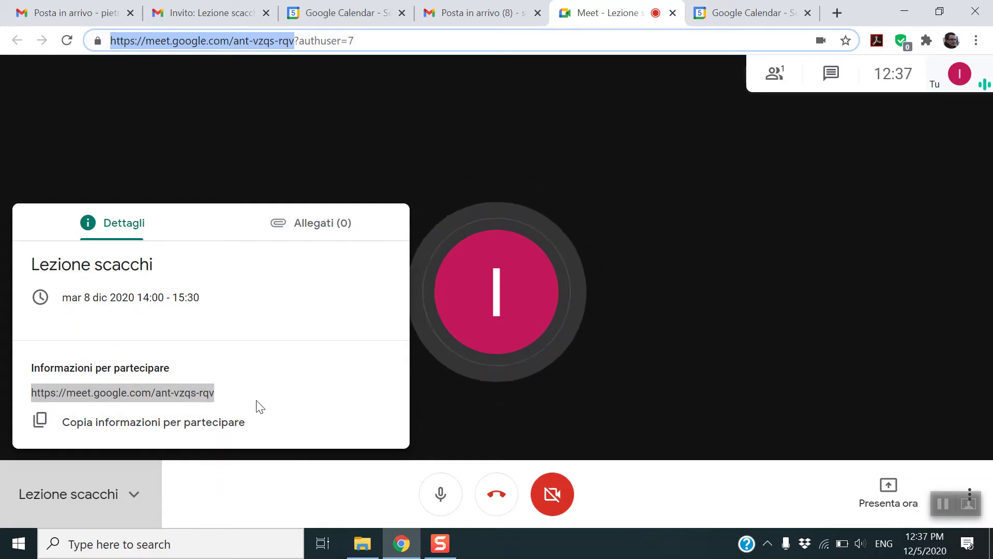
left_click(135, 495)
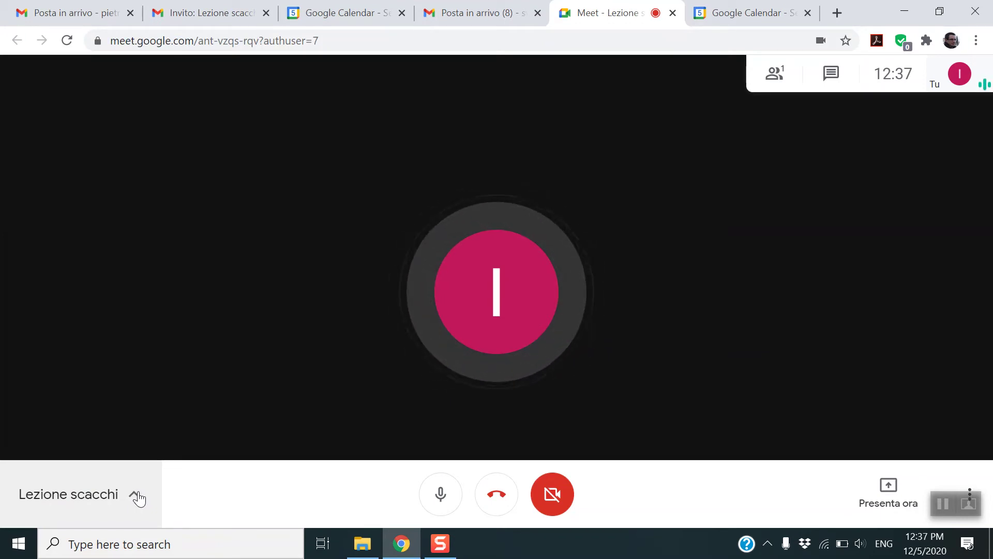
left_click(969, 505)
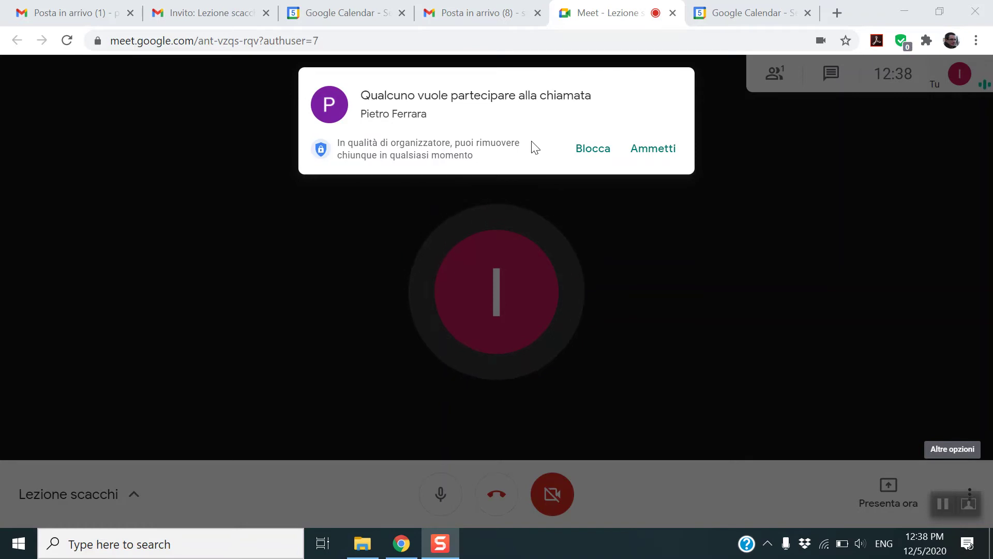
- Admit the waiting participant and mute your own microphone with Ctrl+D
left_click(662, 149)
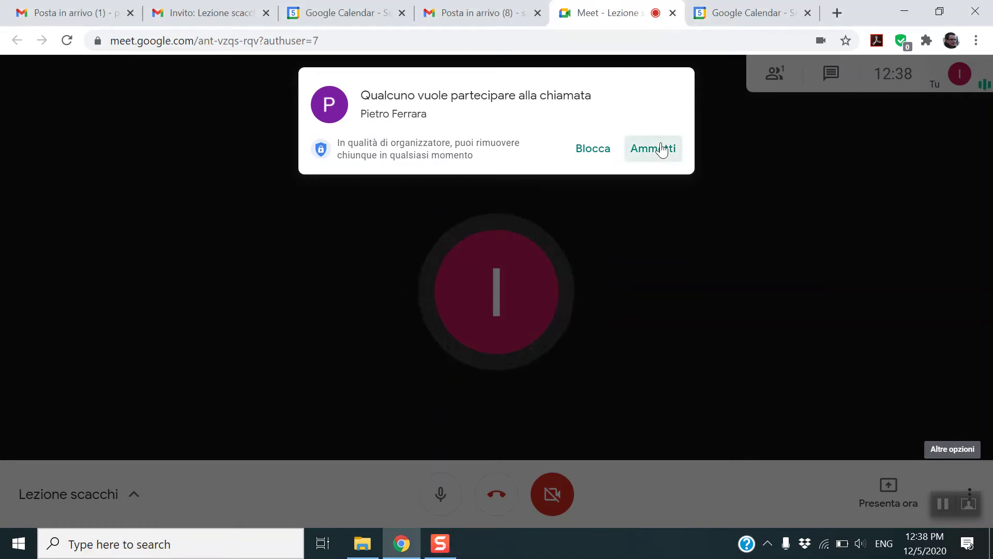
left_click(662, 148)
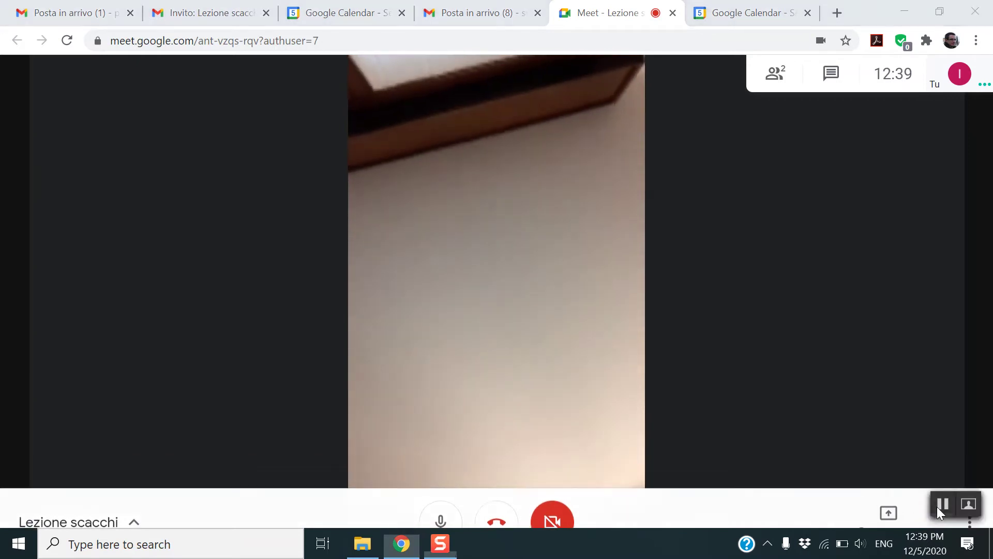
key("ctrl+d")
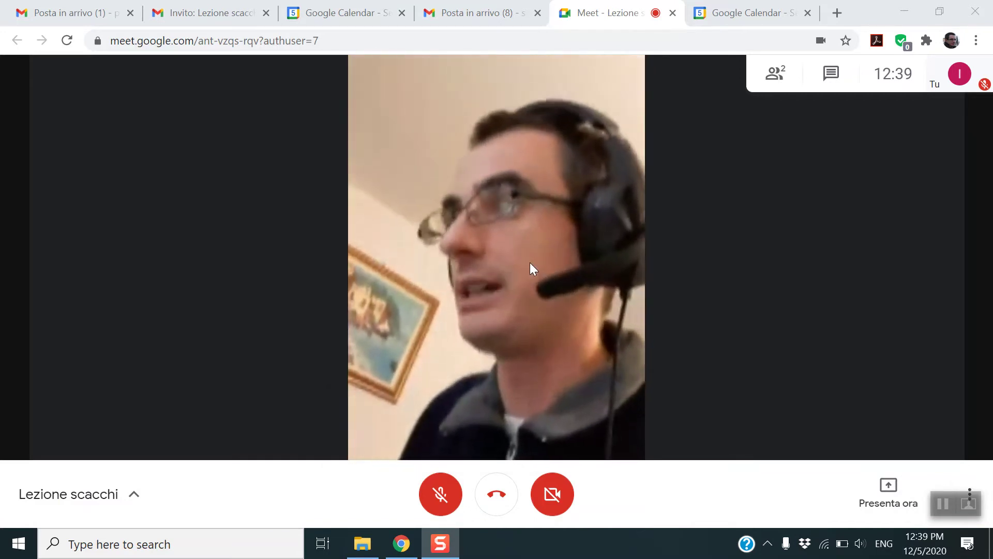
- From the people list, mute the other participant's microphone for everyone and confirm
left_click(759, 81)
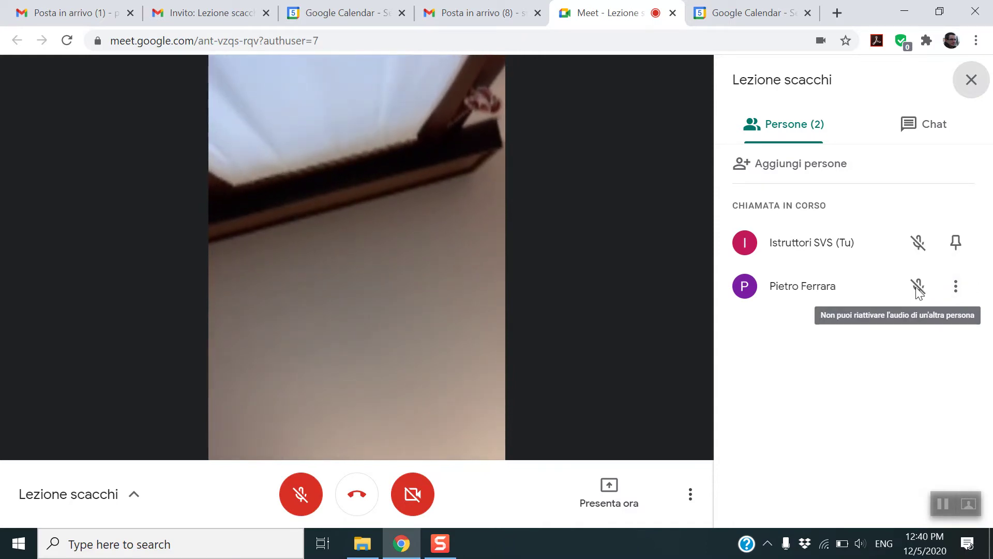
left_click(956, 286)
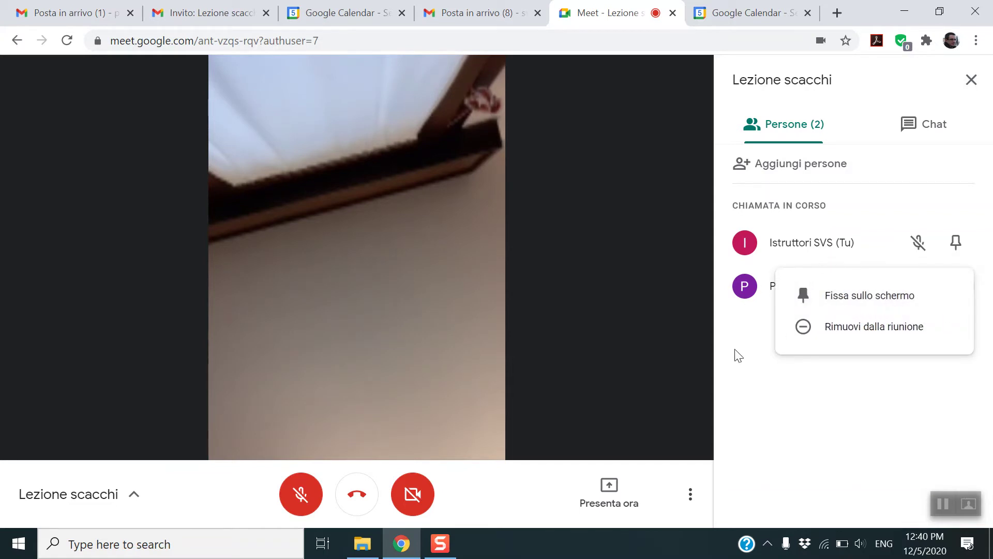
left_click(760, 369)
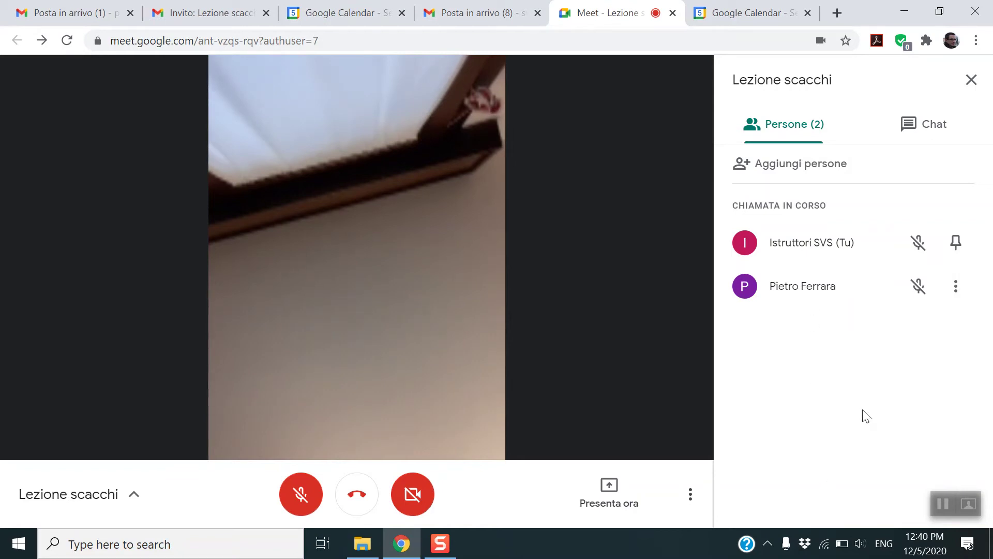
left_click(956, 289)
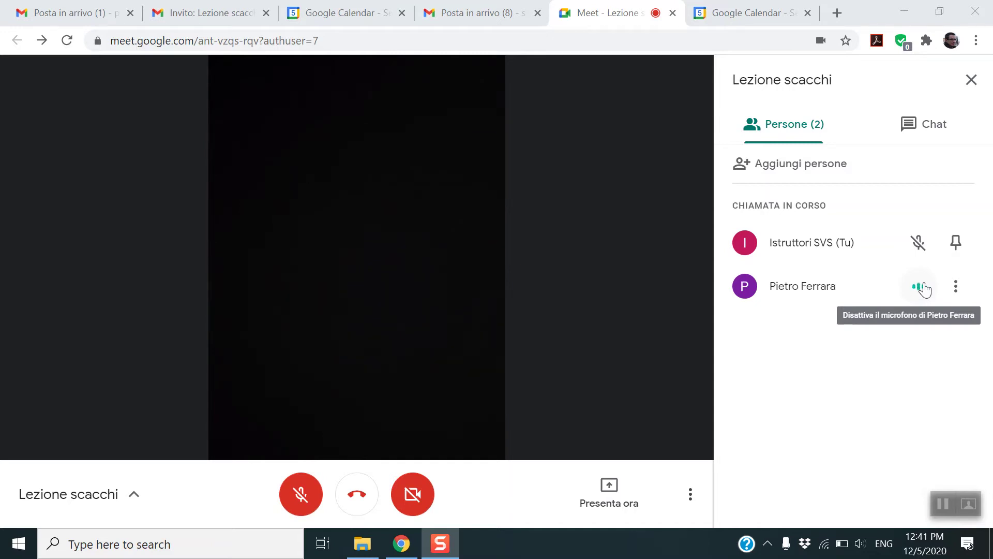
left_click(922, 288)
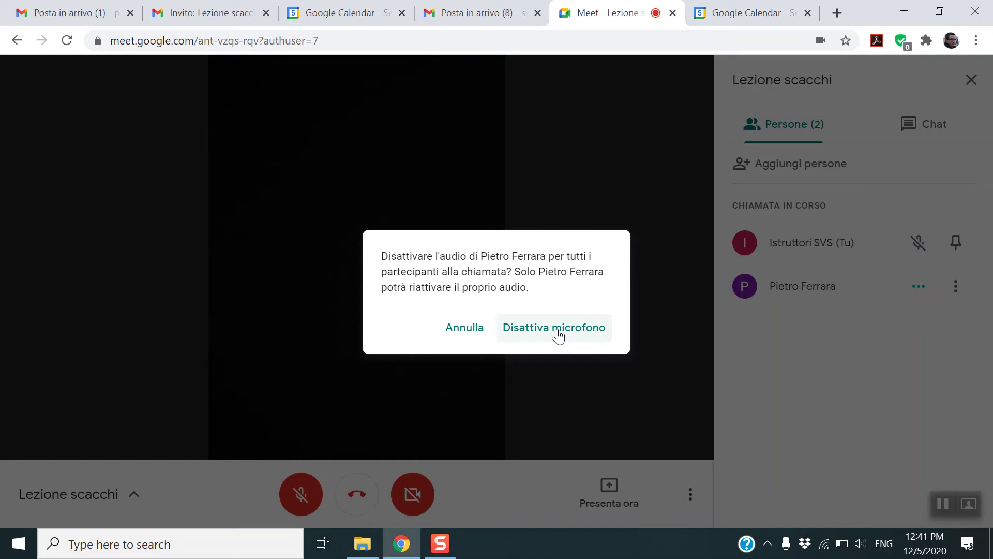
left_click(558, 335)
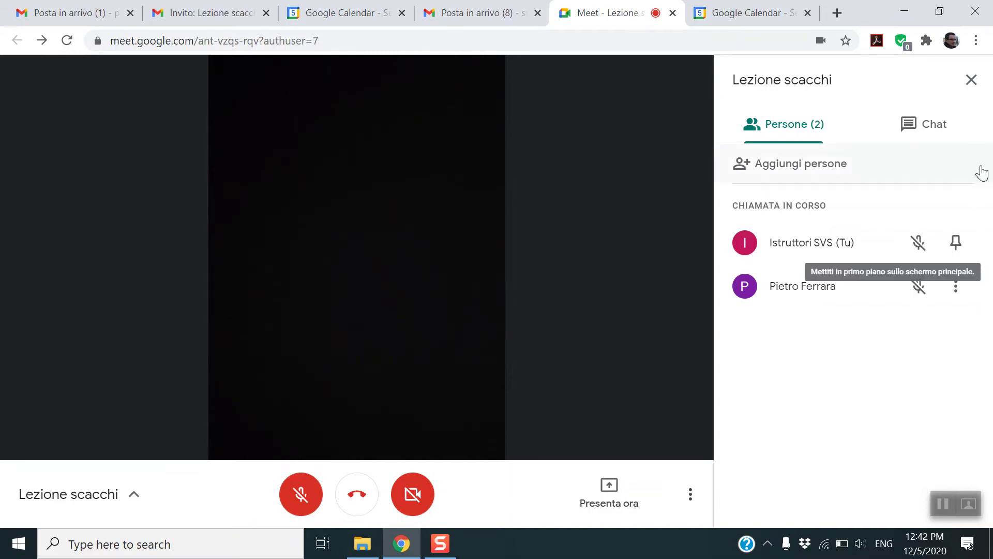
- Close the people list, send 'ciao a tutti' in the meeting chat, then close the chat
left_click(967, 81)
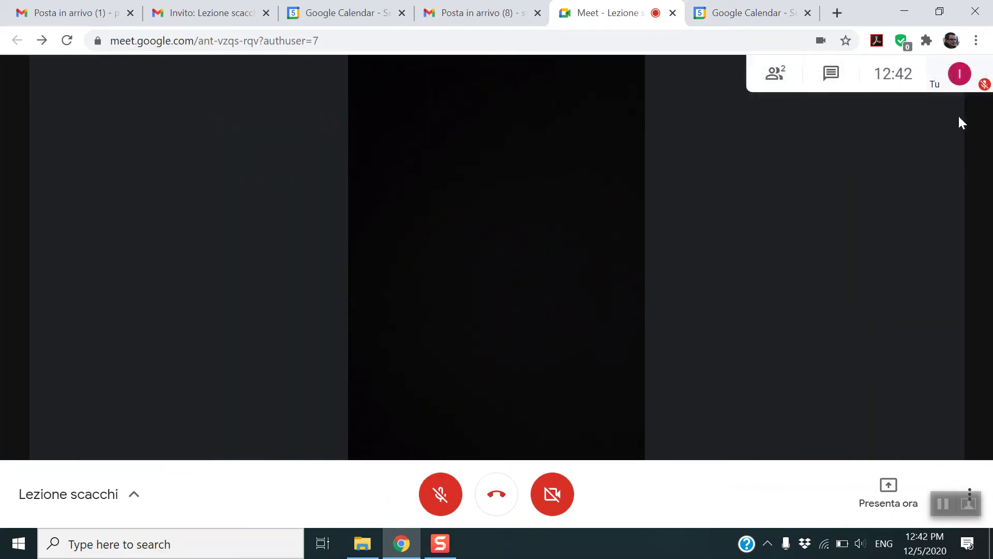
left_click(768, 73)
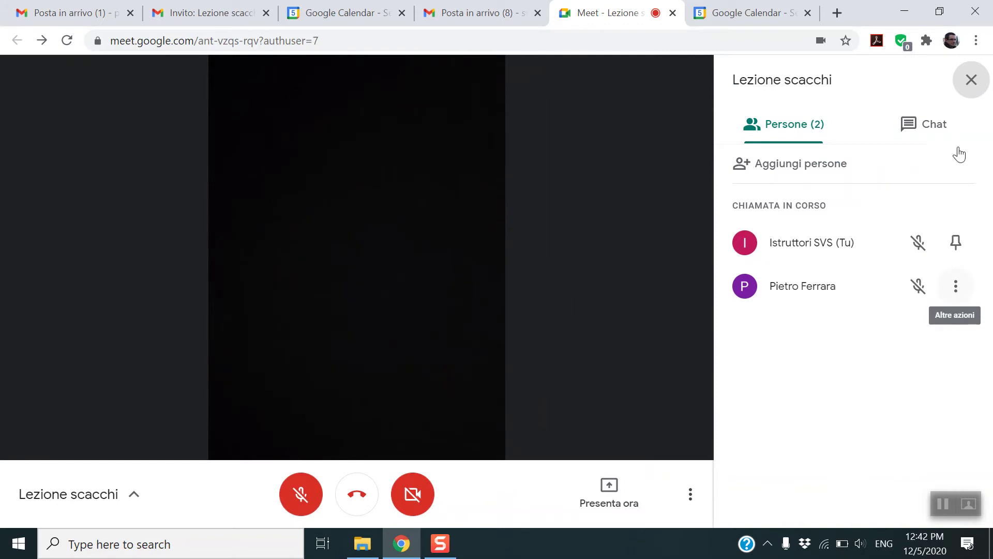
left_click(965, 85)
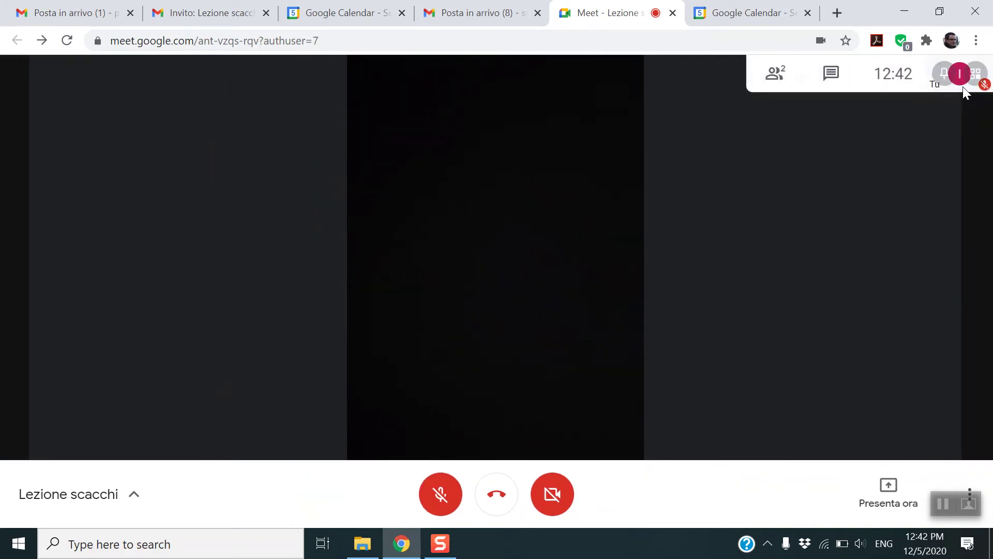
left_click(832, 74)
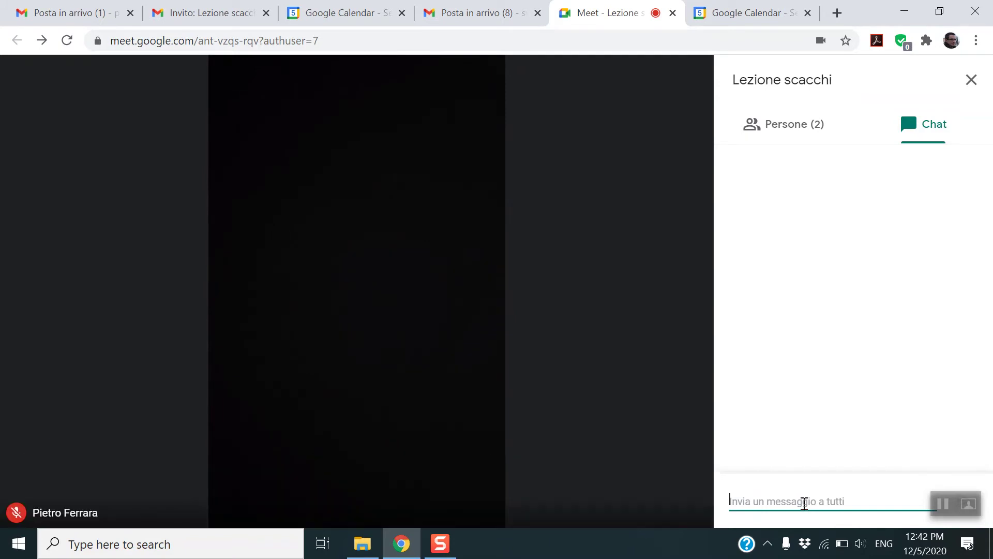
type("ciao a tutti")
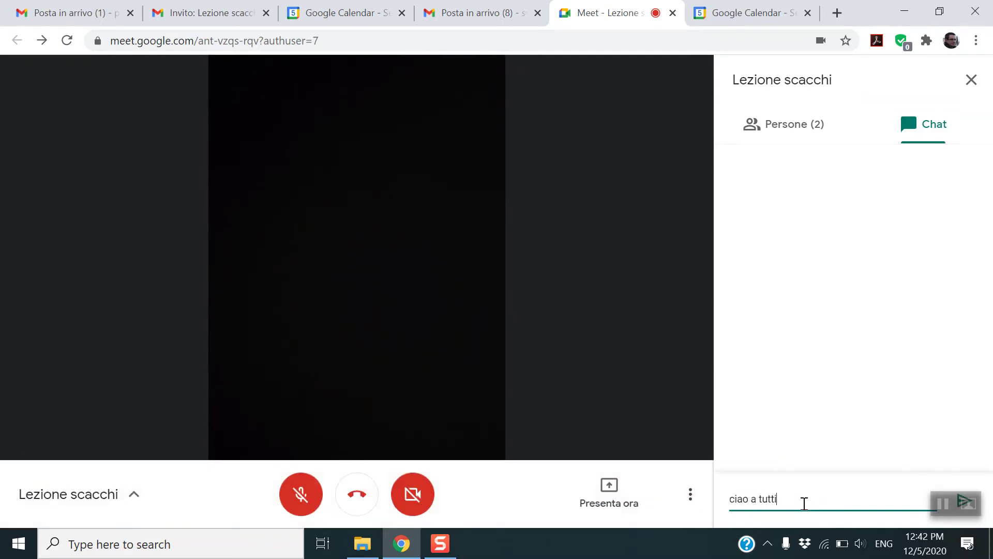
key("Return")
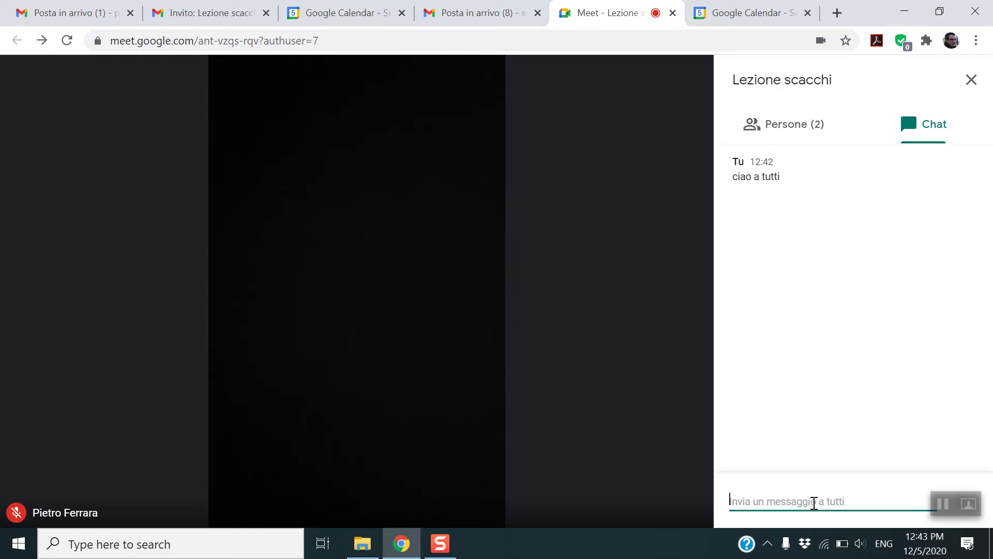
left_click(972, 80)
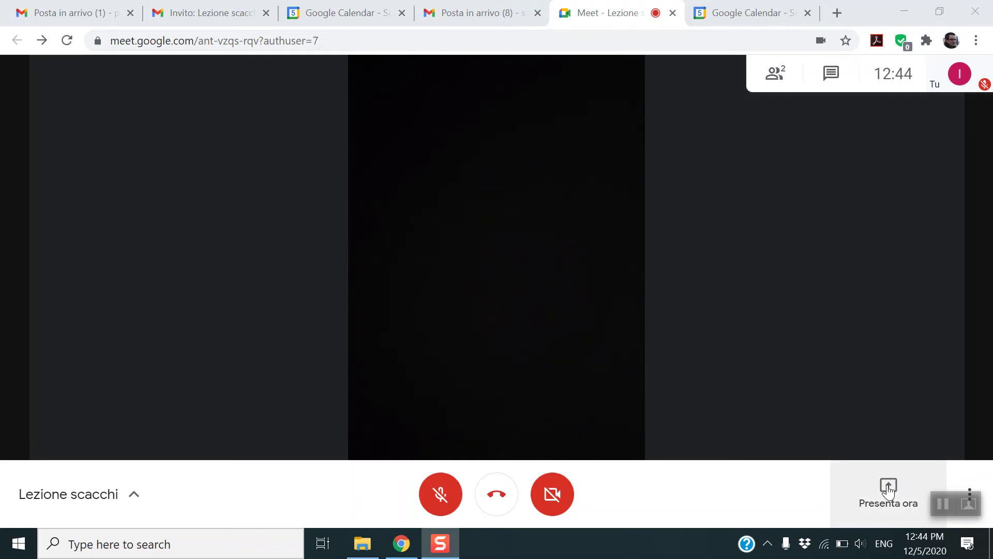
left_click(888, 492)
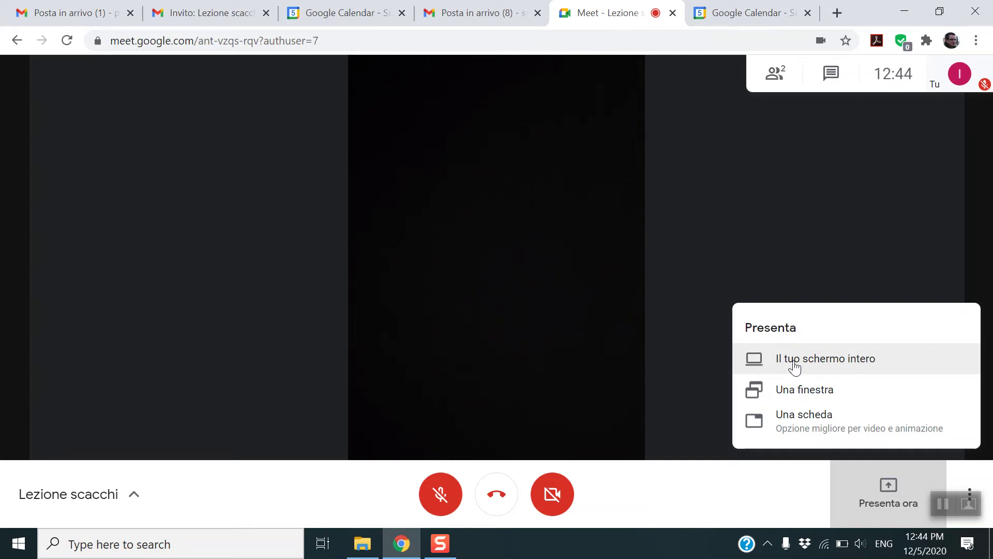
left_click(810, 392)
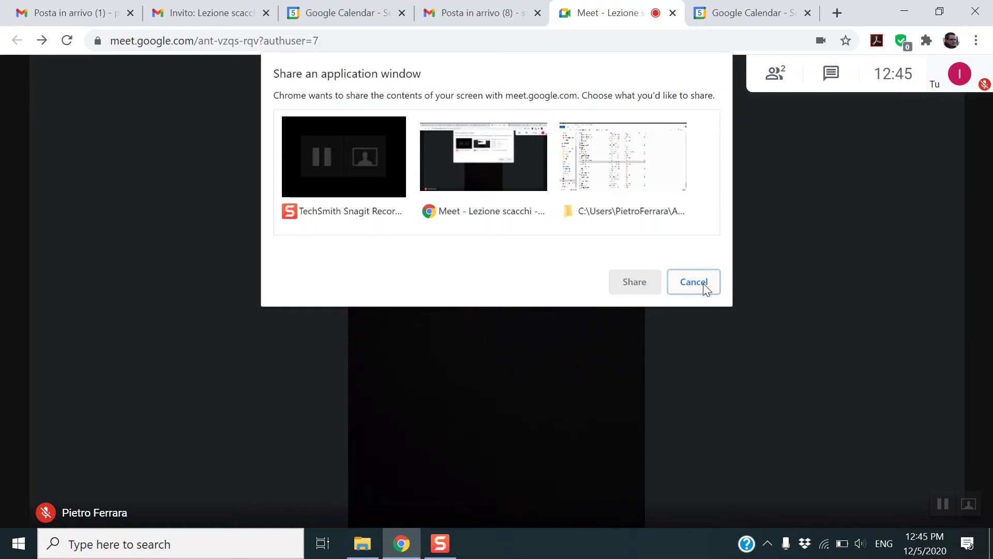
left_click(705, 286)
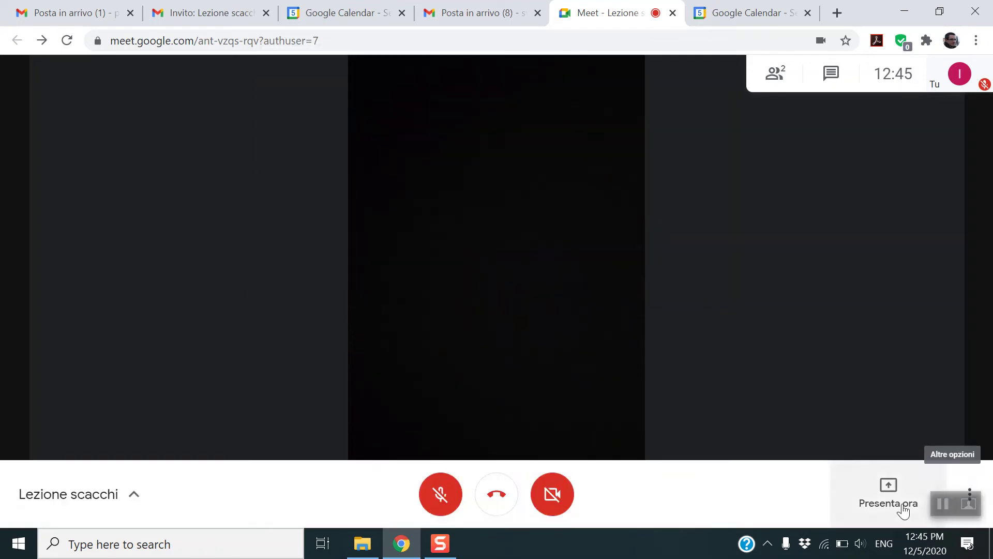
- Share the entire screen with the call, briefly checking the Gmail tab before returning
left_click(893, 504)
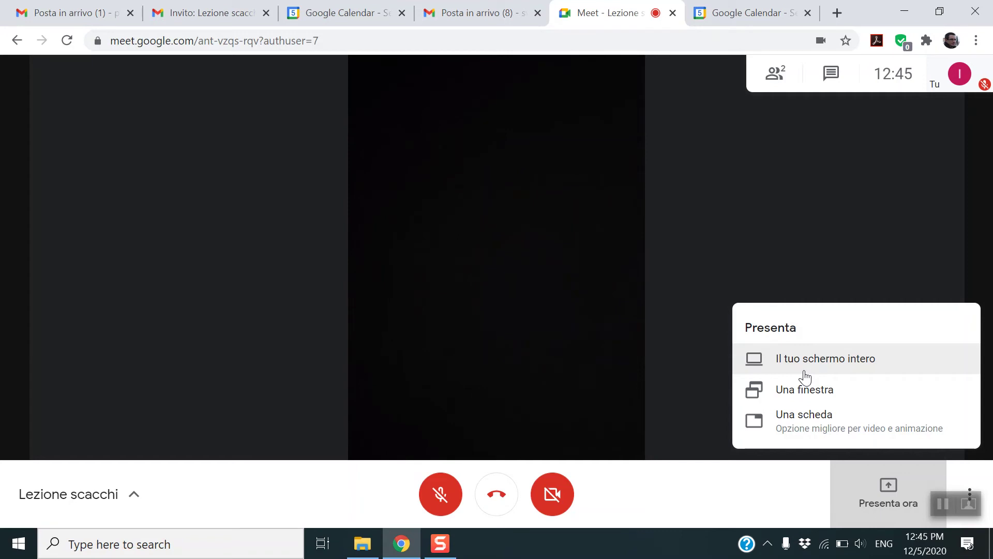
left_click(805, 372)
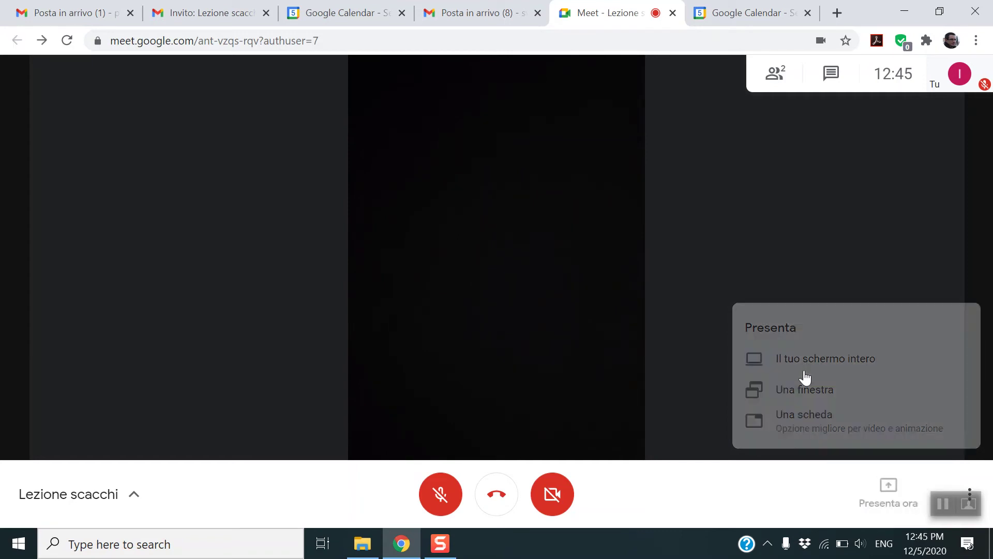
left_click(443, 235)
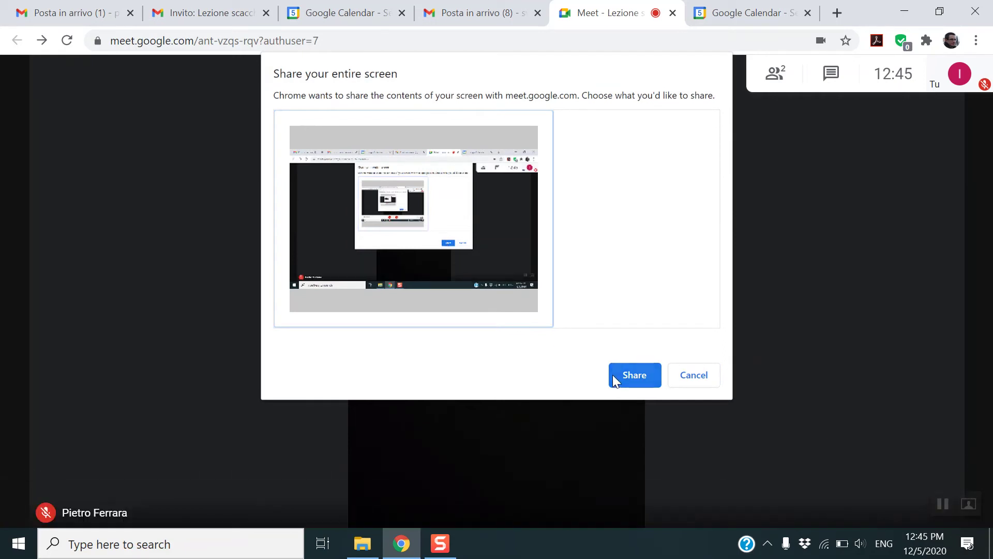
left_click(635, 381)
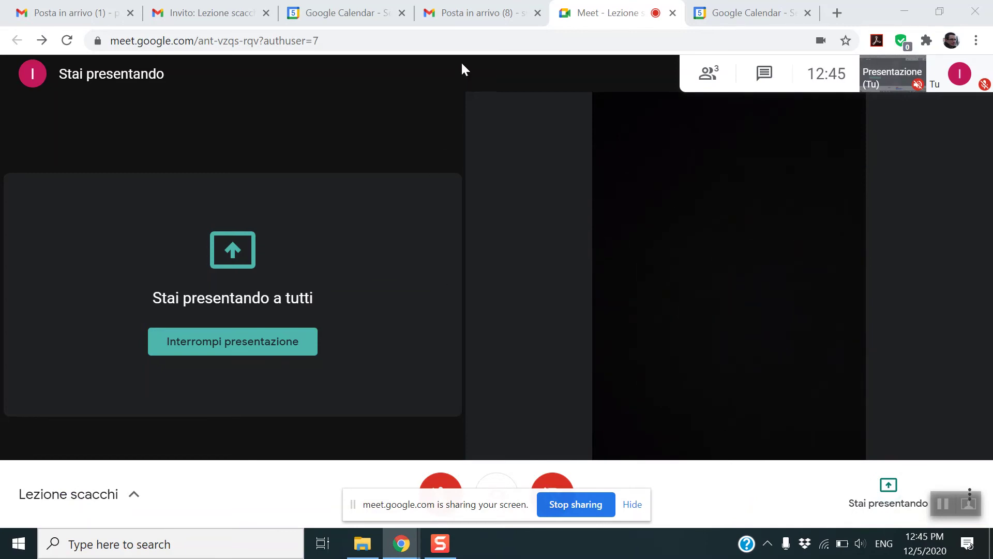
left_click(472, 11)
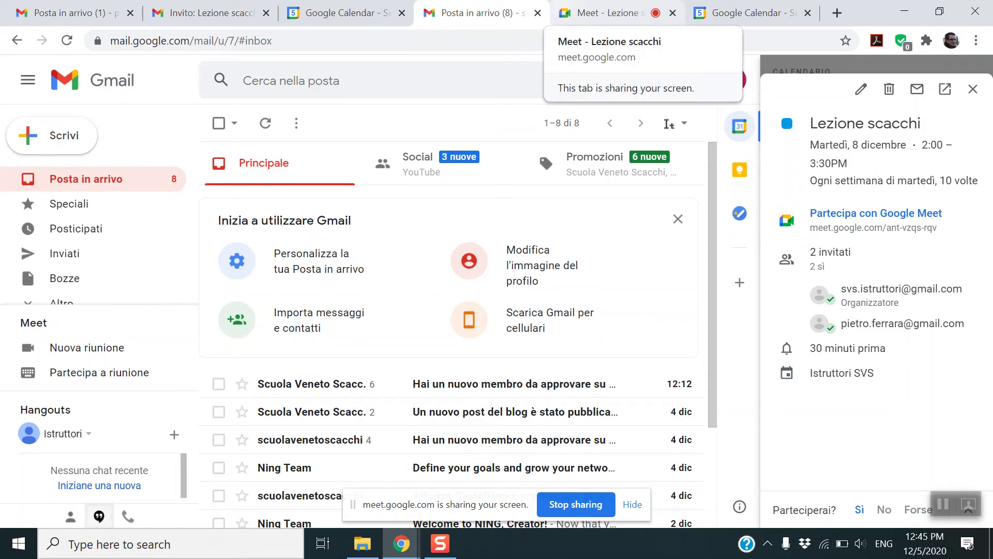
left_click(601, 13)
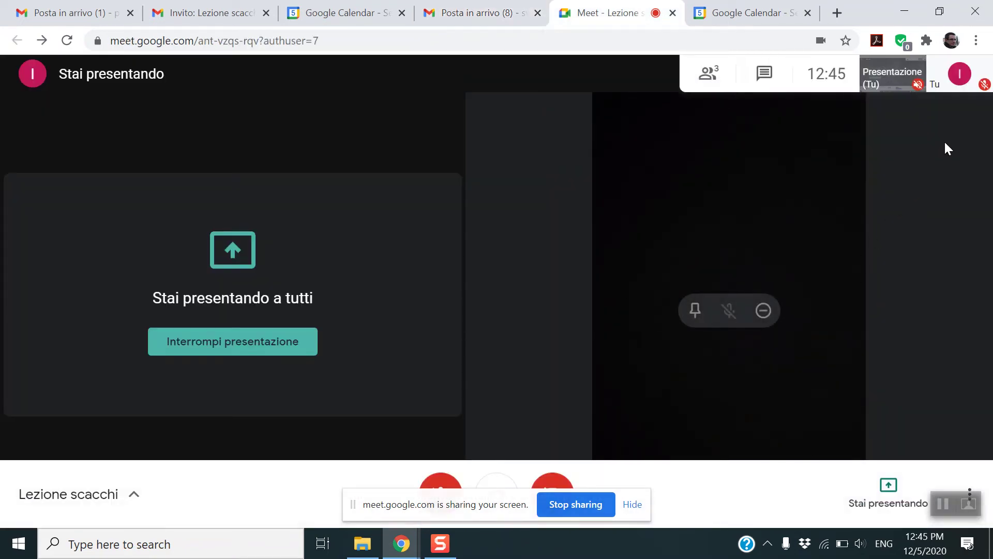
- Open the three-person list and pin, then unpin, your presentation in the main view
left_click(709, 72)
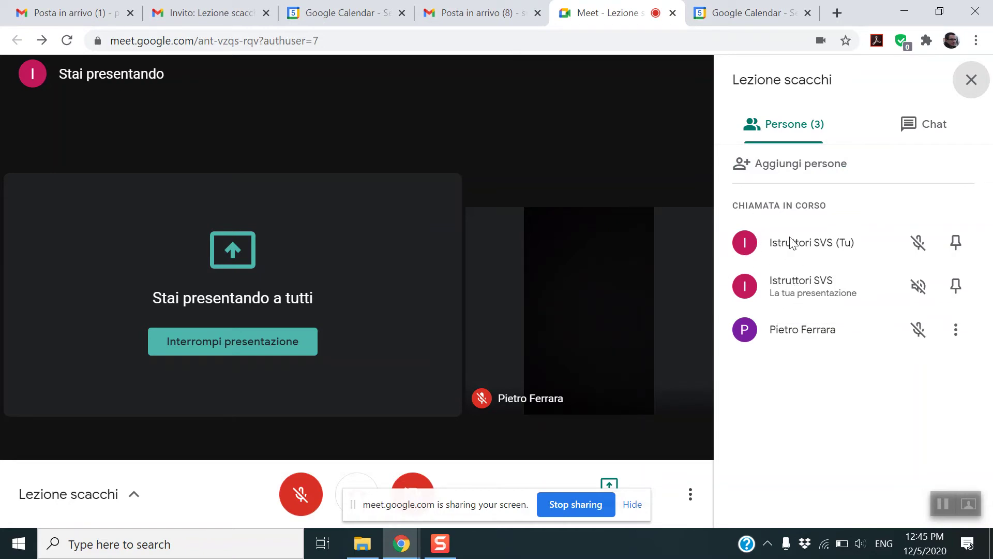
left_click(957, 287)
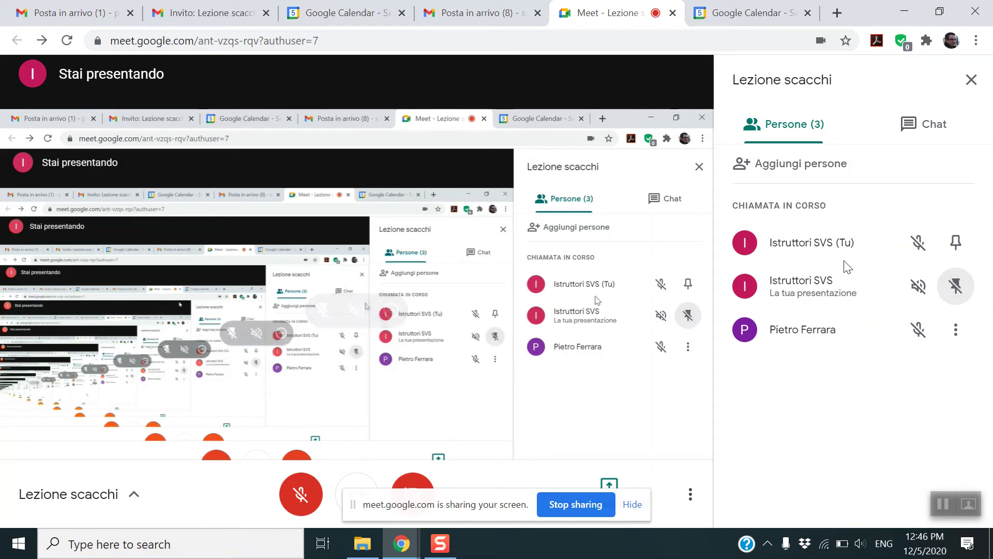
left_click(956, 283)
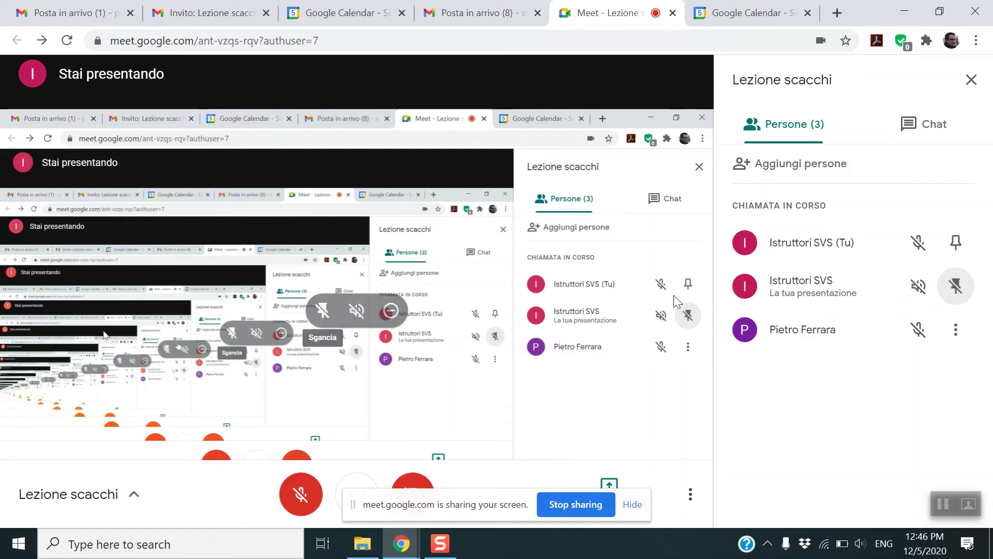
left_click(958, 287)
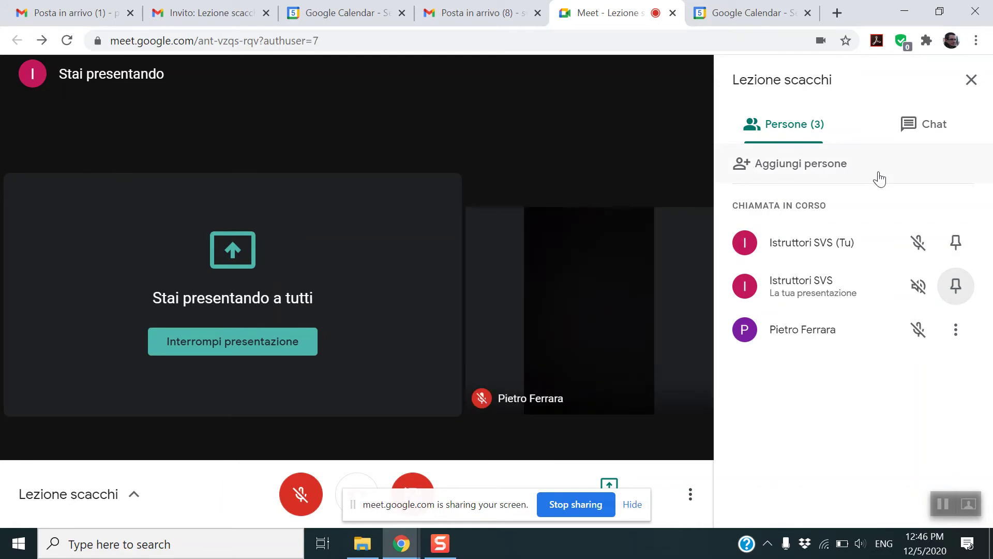
- Pin the other participant's video as the main view, then pin and unpin your presentation again
left_click(955, 332)
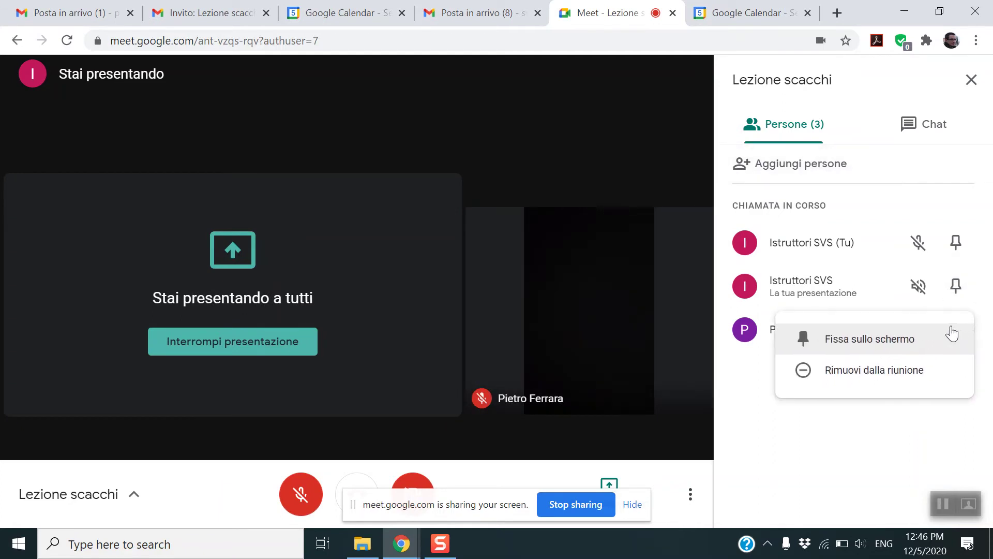
left_click(895, 338)
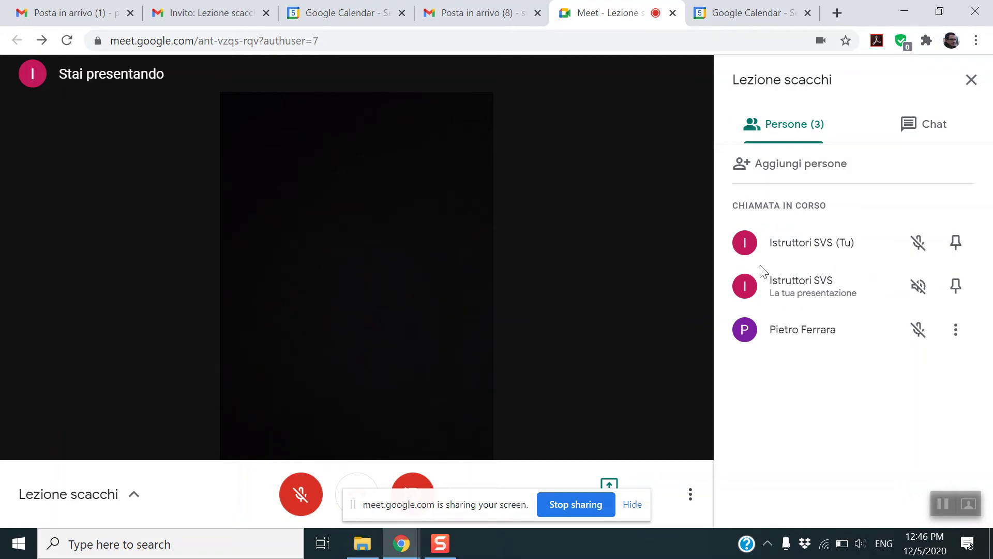
left_click(956, 288)
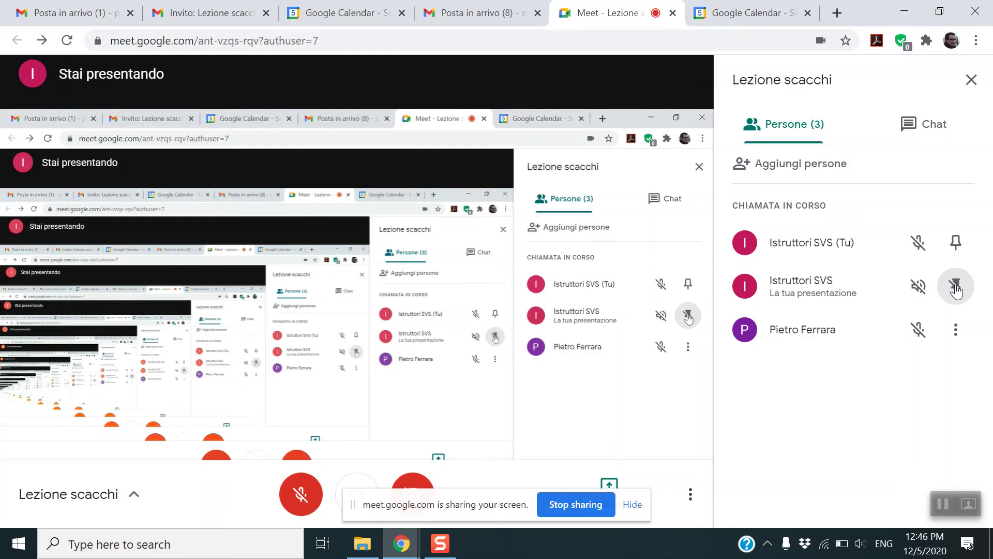
left_click(955, 288)
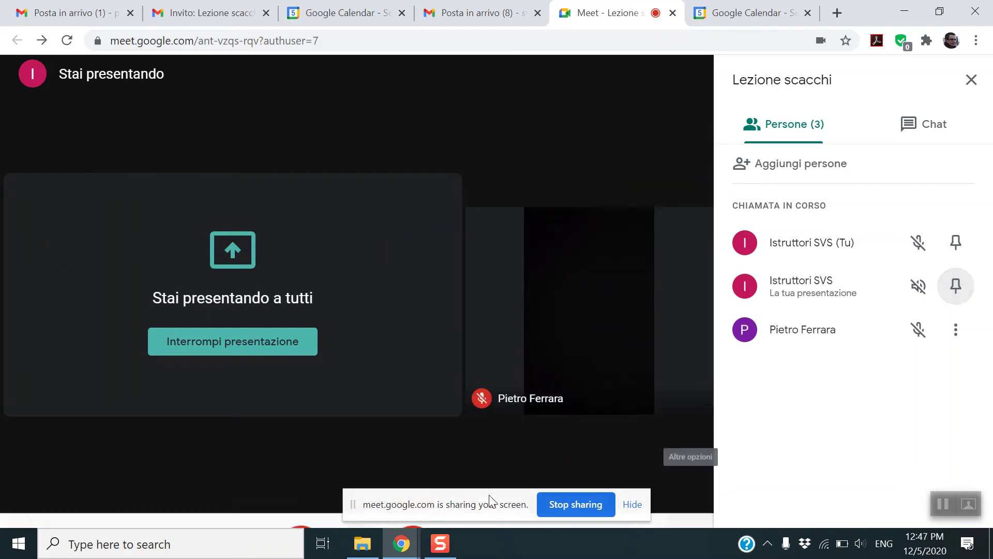
mouse_move(670, 388)
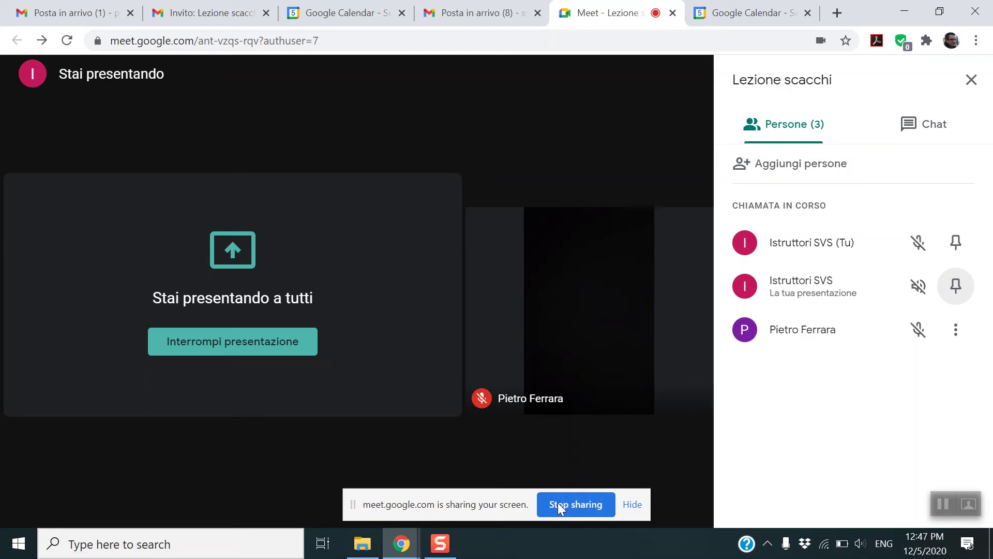
- Stop sharing the screen, close the people panel and open the More options menu
left_click(559, 508)
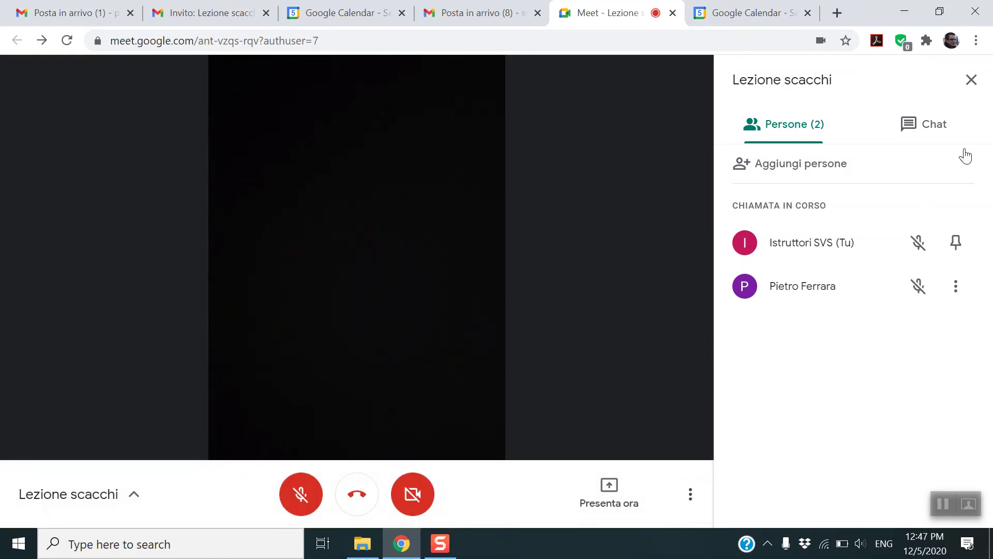
left_click(973, 81)
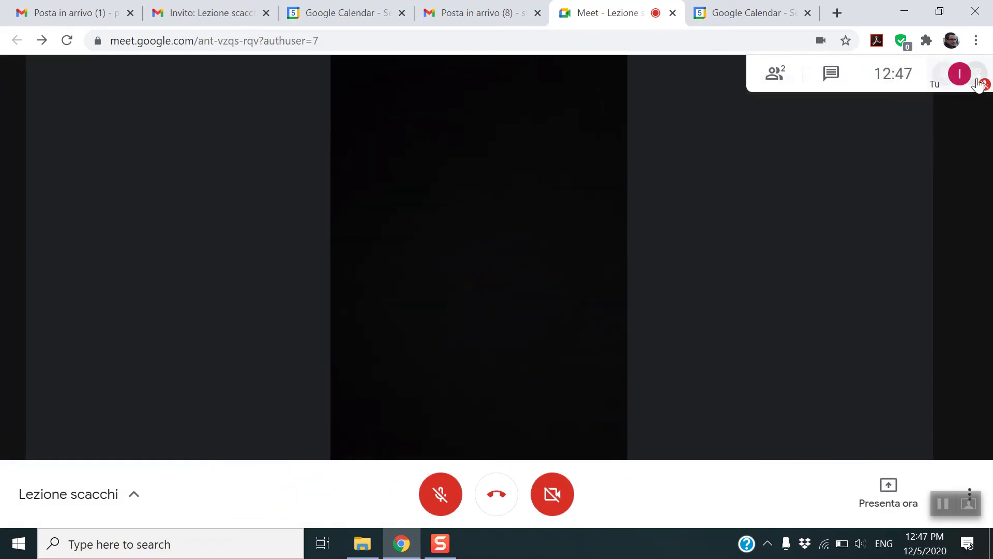
left_click(973, 476)
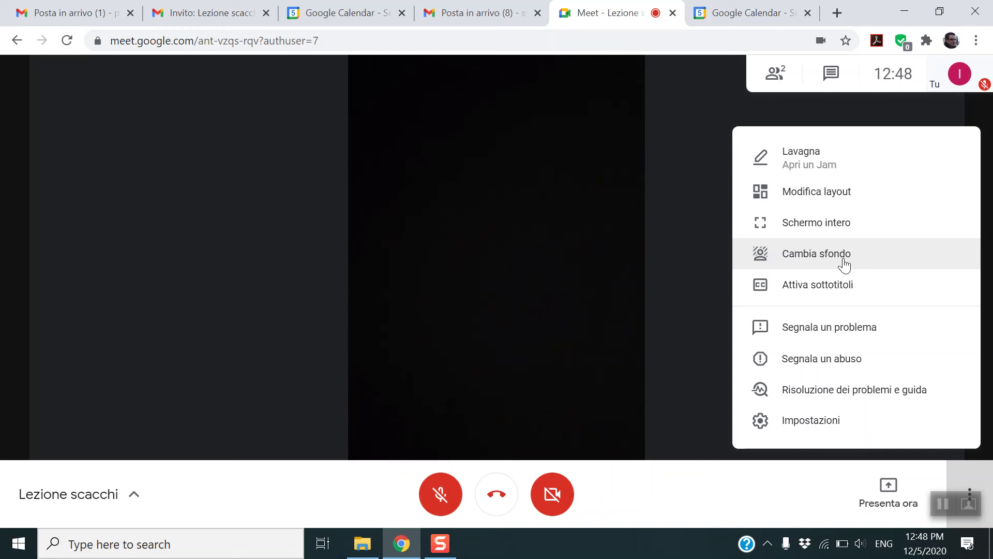
- Switch the call to full screen, exit with Esc, then open Settings on the Audio page
left_click(833, 222)
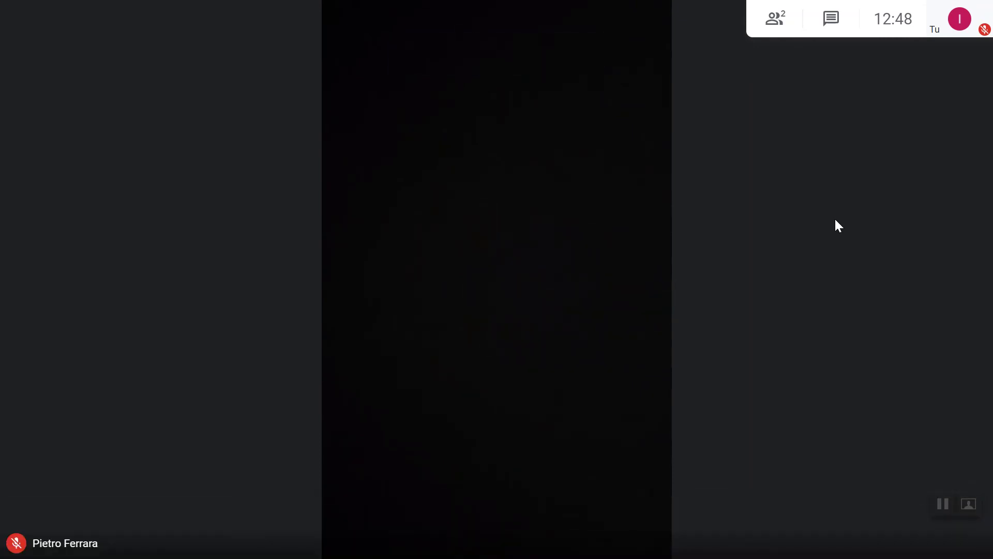
key("Escape")
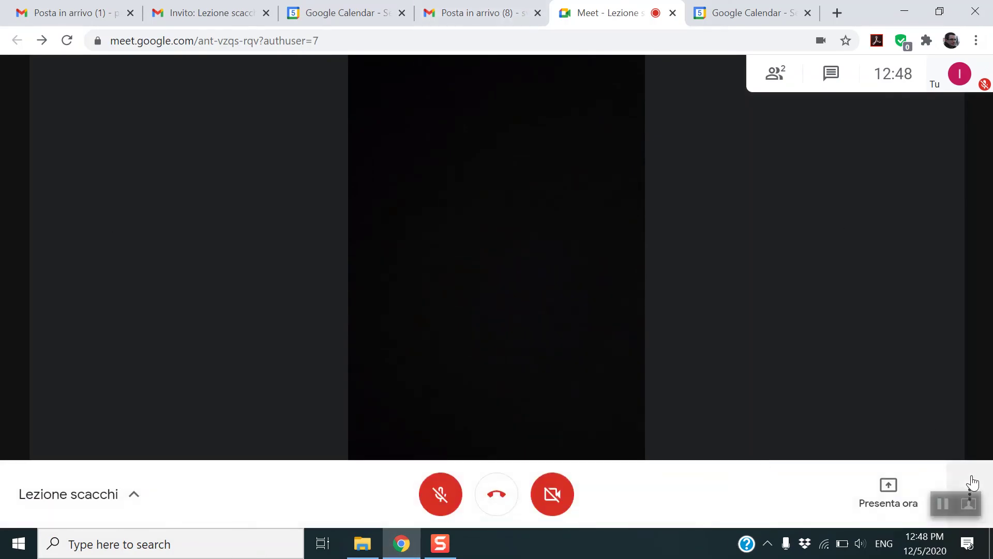
left_click(972, 485)
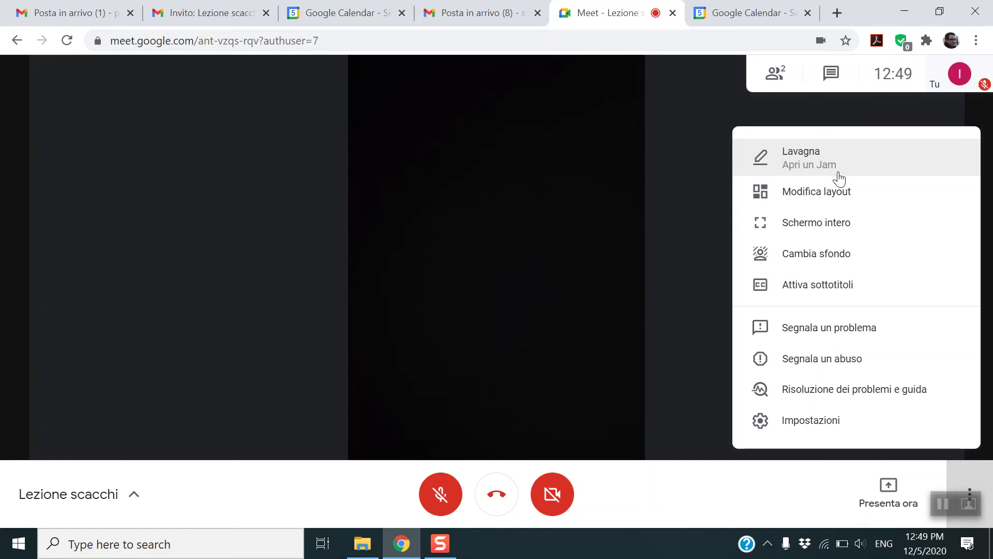
left_click(837, 421)
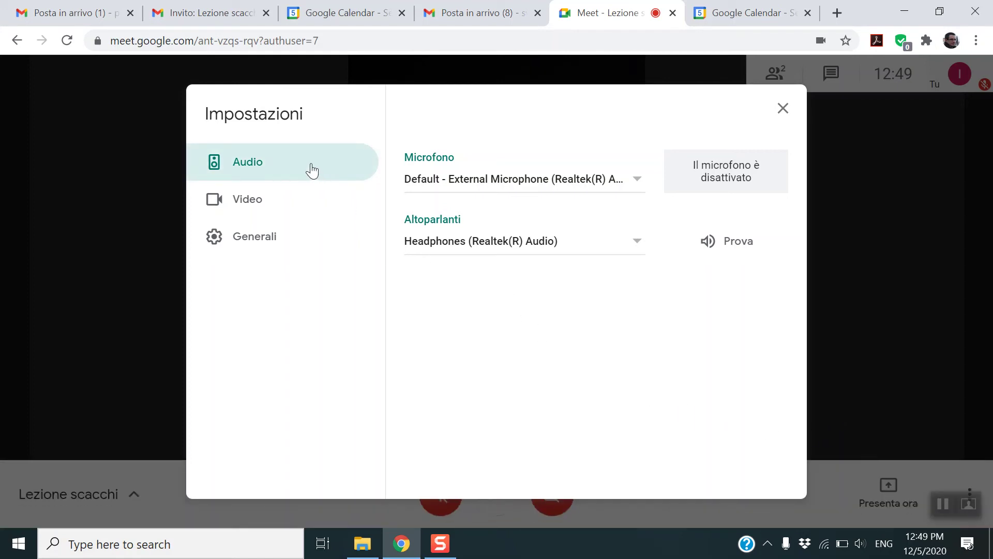
left_click(544, 196)
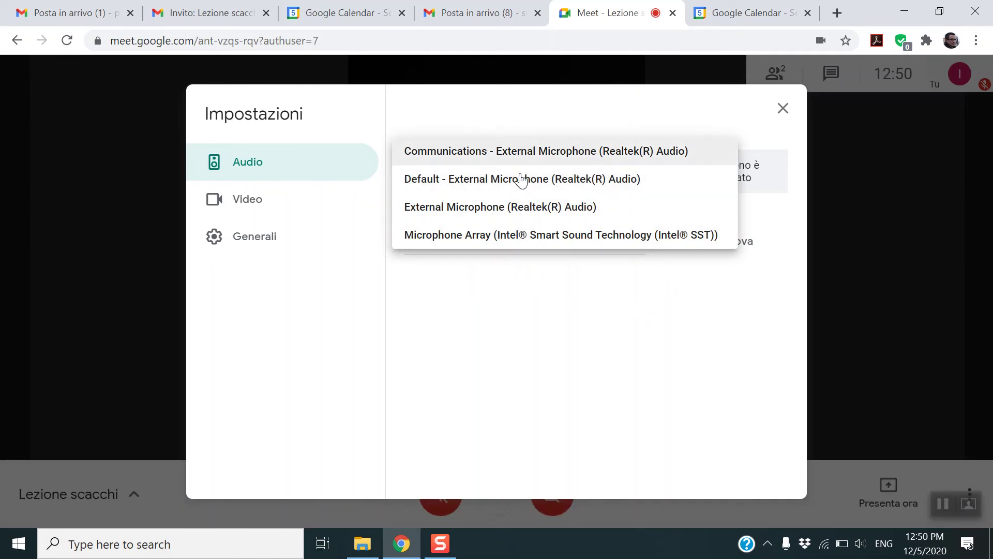
left_click(556, 187)
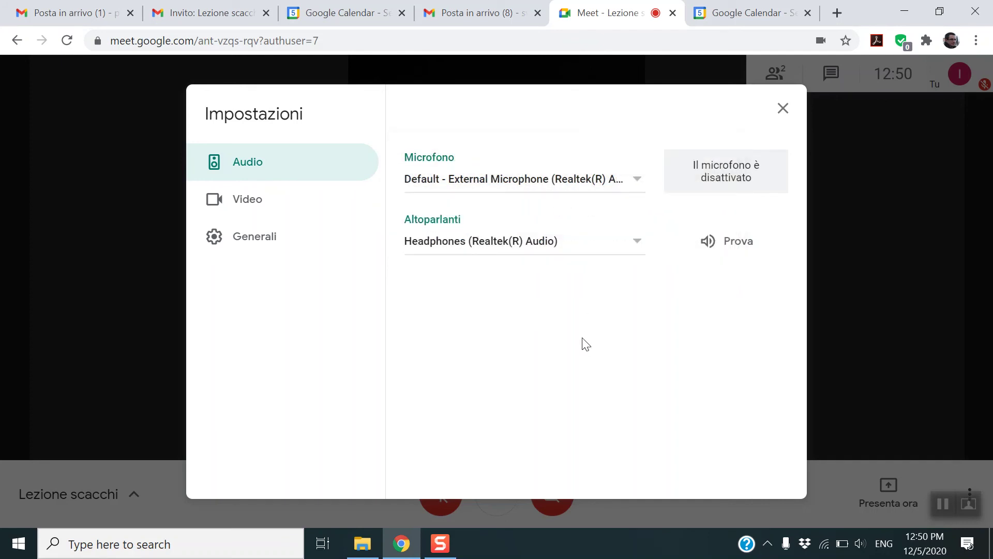
left_click(550, 247)
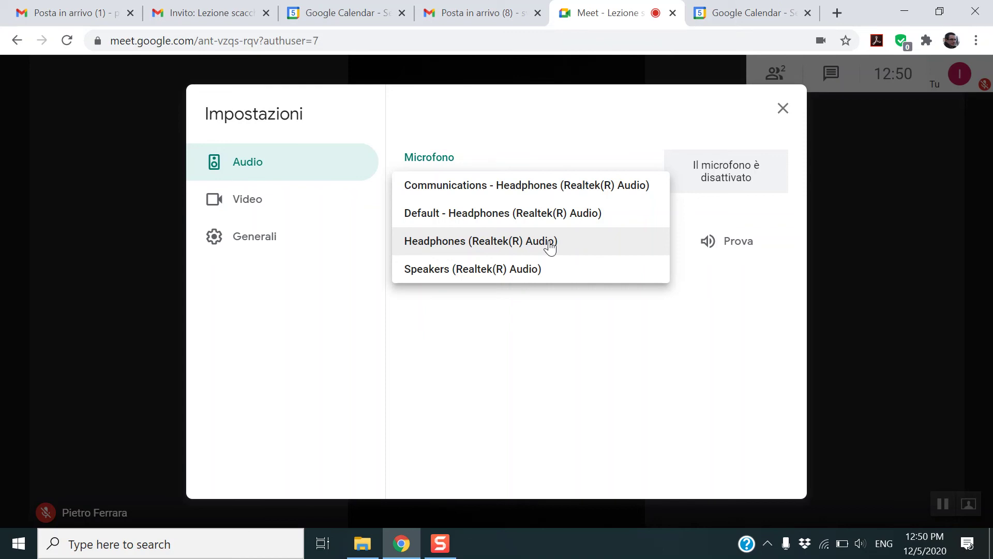
left_click(572, 313)
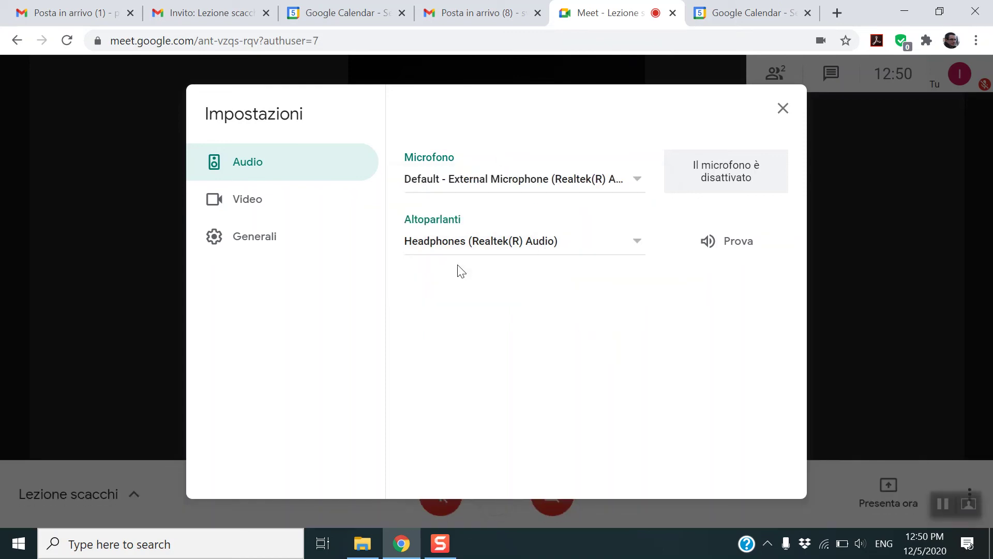
left_click(461, 248)
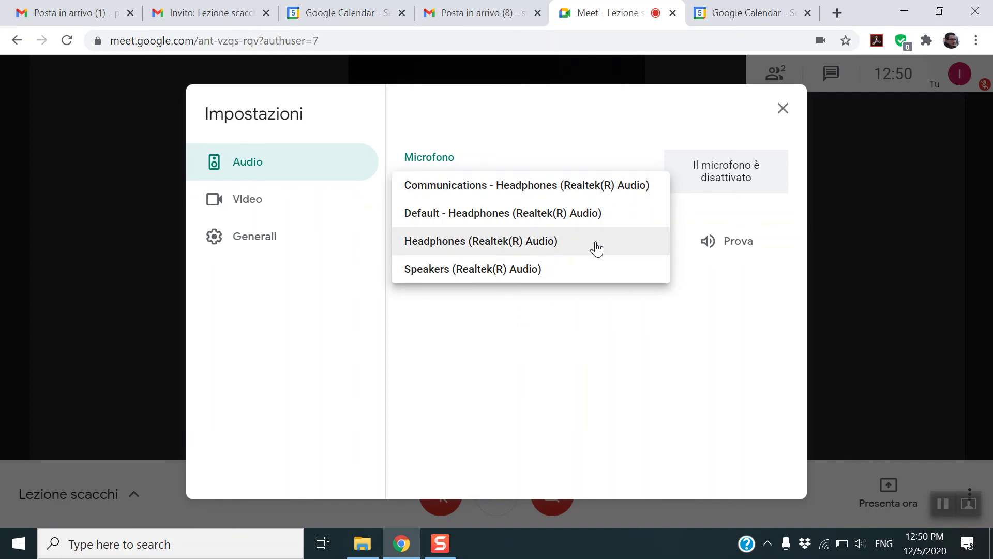
left_click(574, 270)
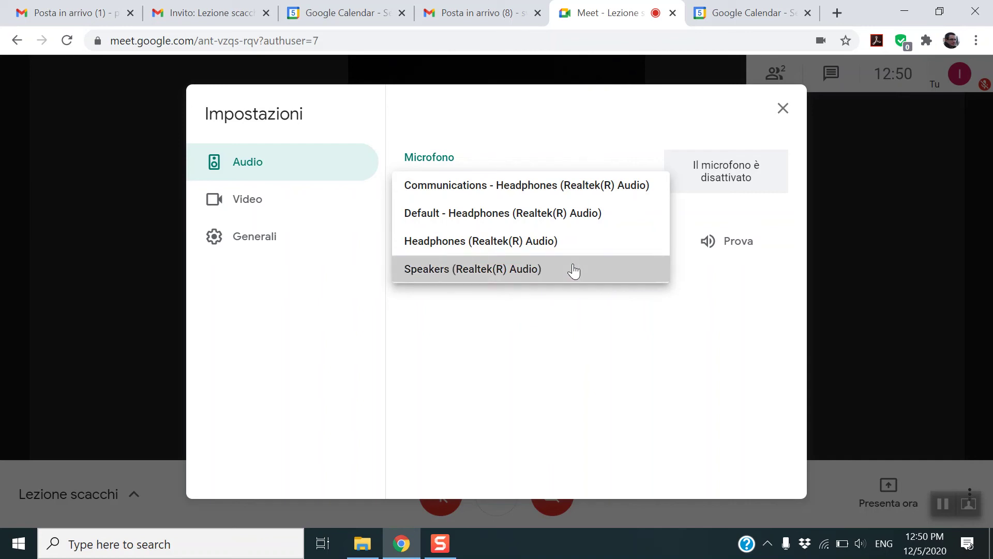
left_click(731, 249)
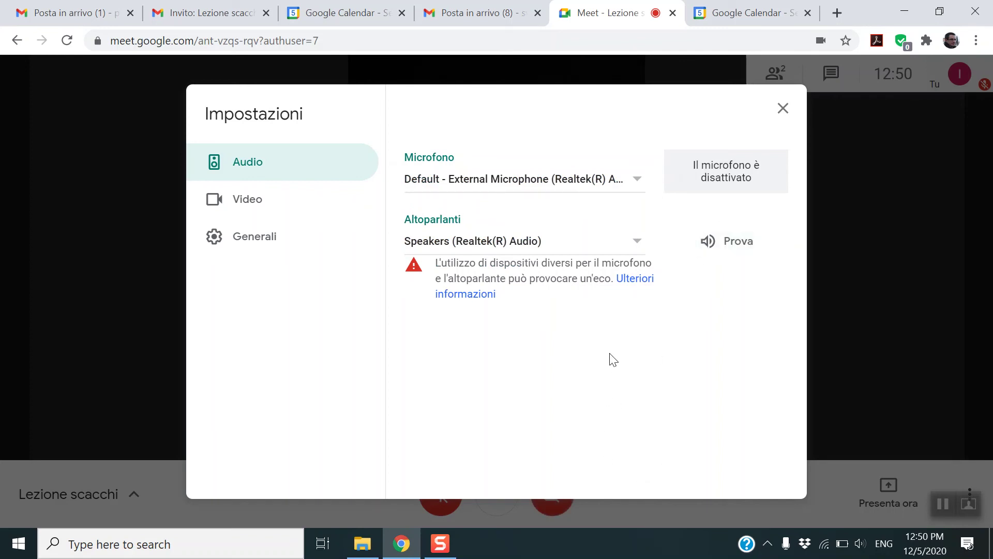
left_click(579, 251)
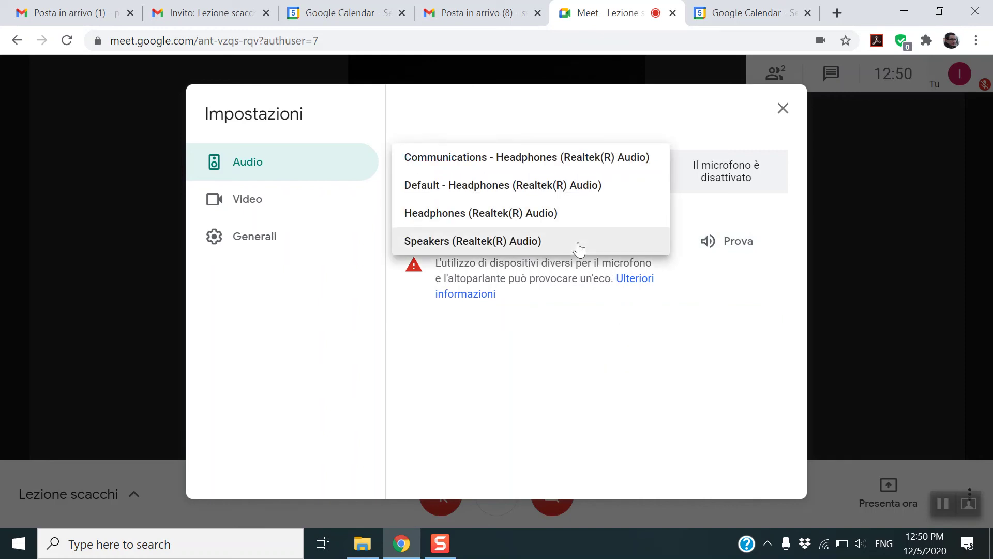
left_click(561, 213)
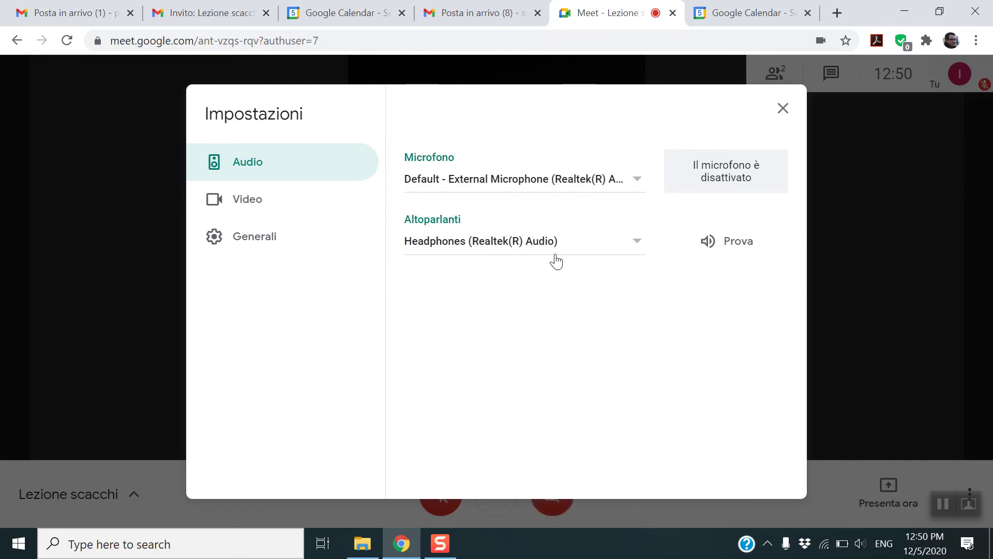
- Review the Video settings keeping HP HD Camera, glance at Generali, then close Settings
left_click(247, 203)
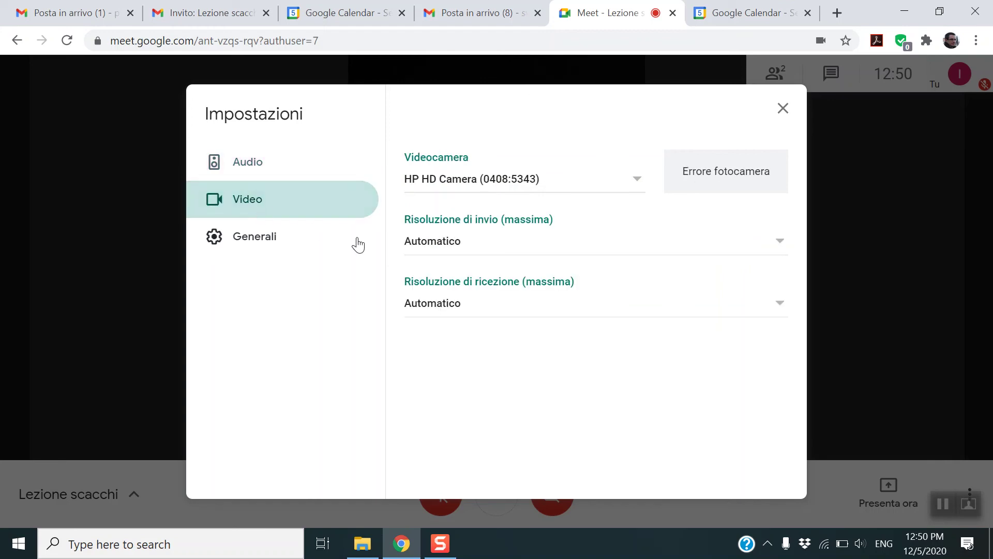
left_click(529, 182)
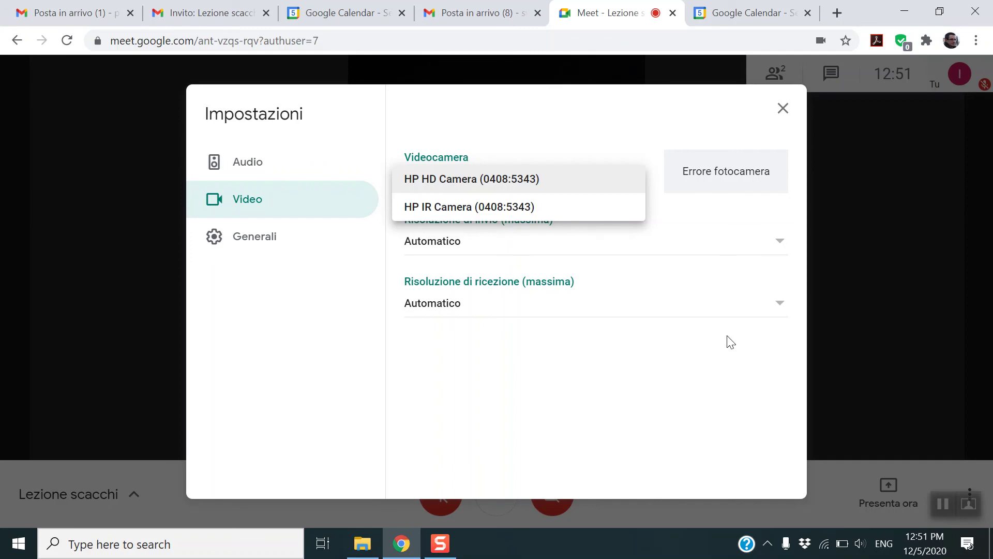
left_click(627, 392)
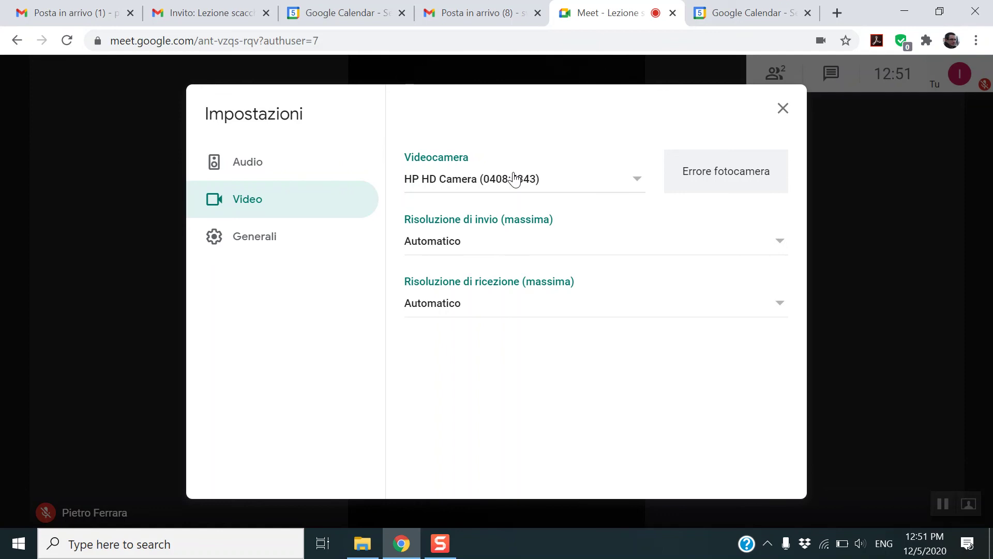
left_click(515, 178)
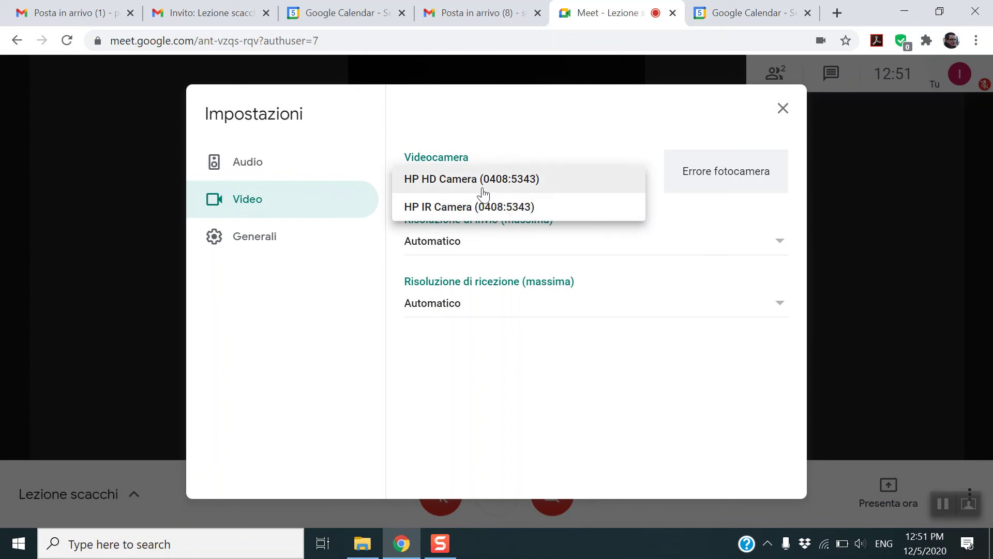
left_click(565, 397)
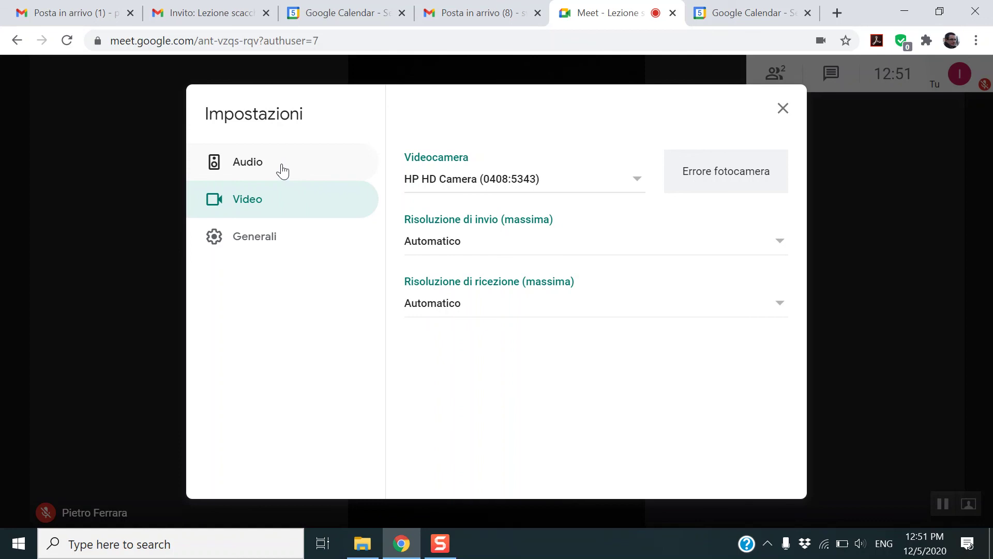
left_click(274, 248)
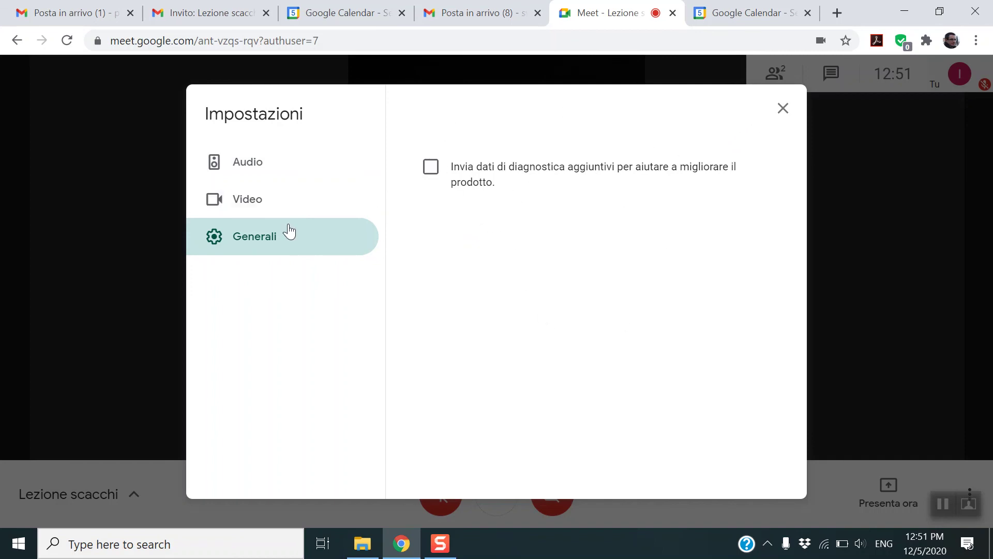
left_click(267, 210)
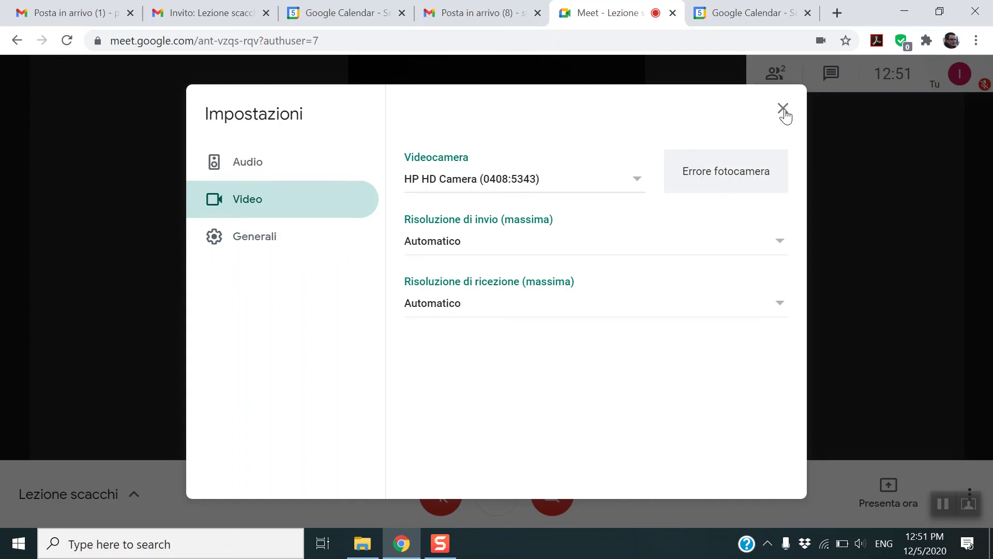
left_click(783, 110)
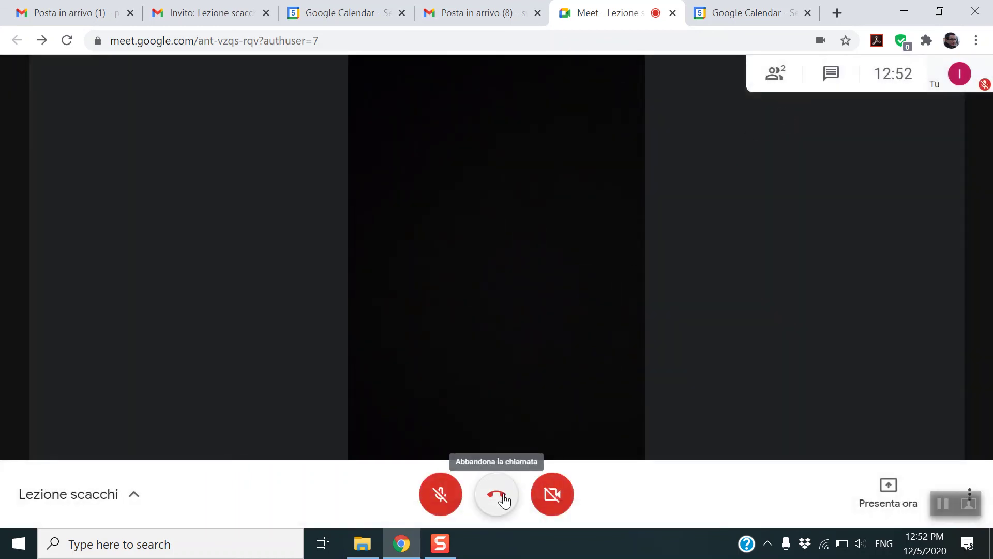
- Hang up and rejoin the Lezione scacchi call, then show the people list with the camera off
left_click(503, 497)
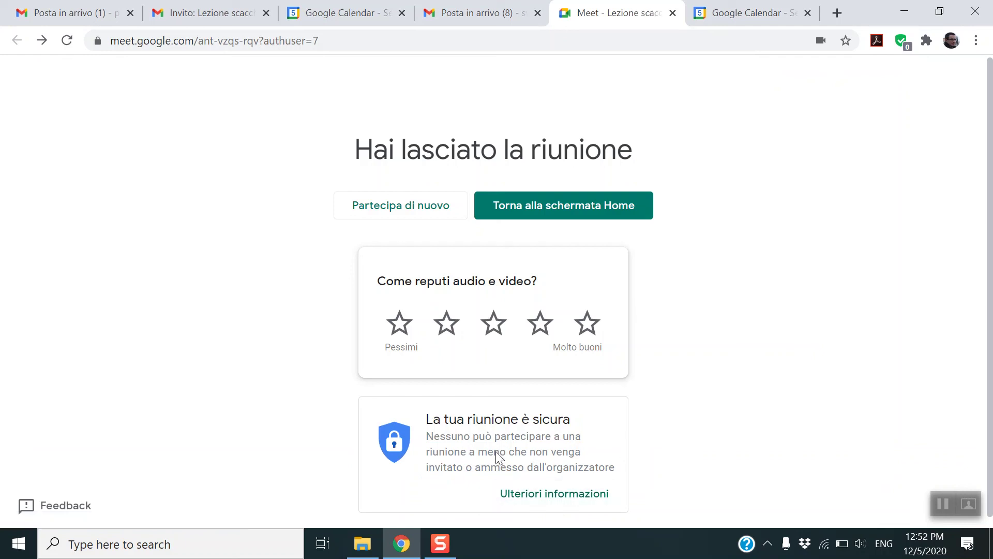
left_click(376, 212)
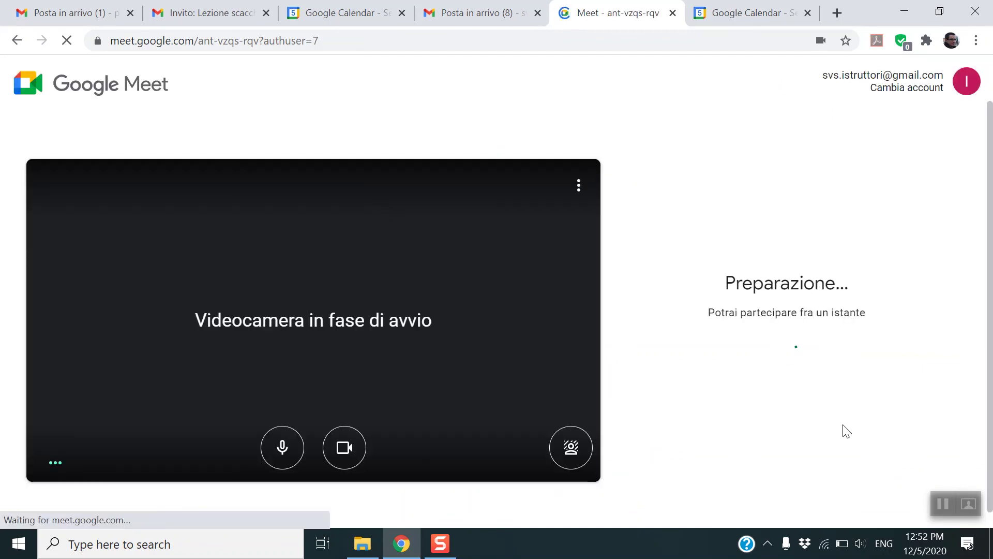
left_click(730, 333)
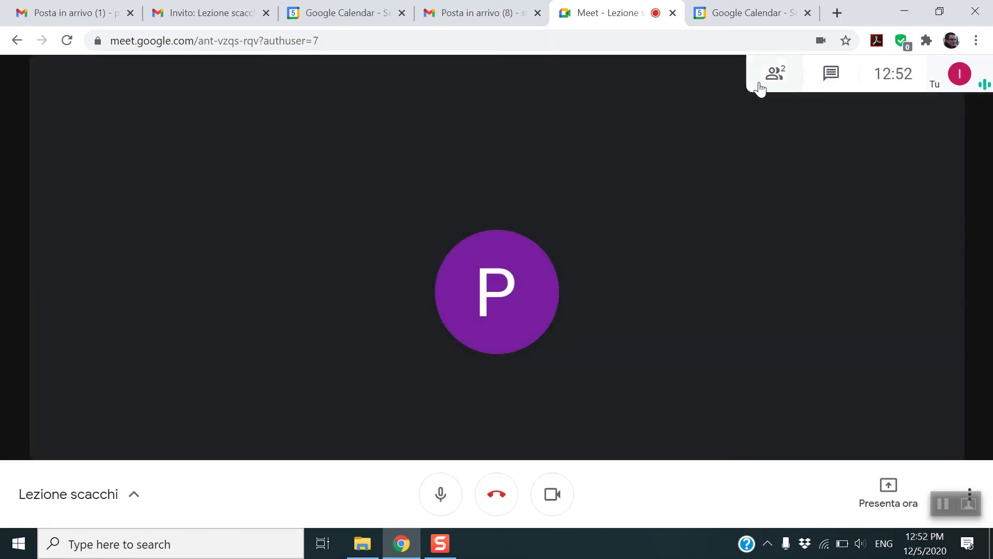
left_click(771, 77)
key("ctrl+e")
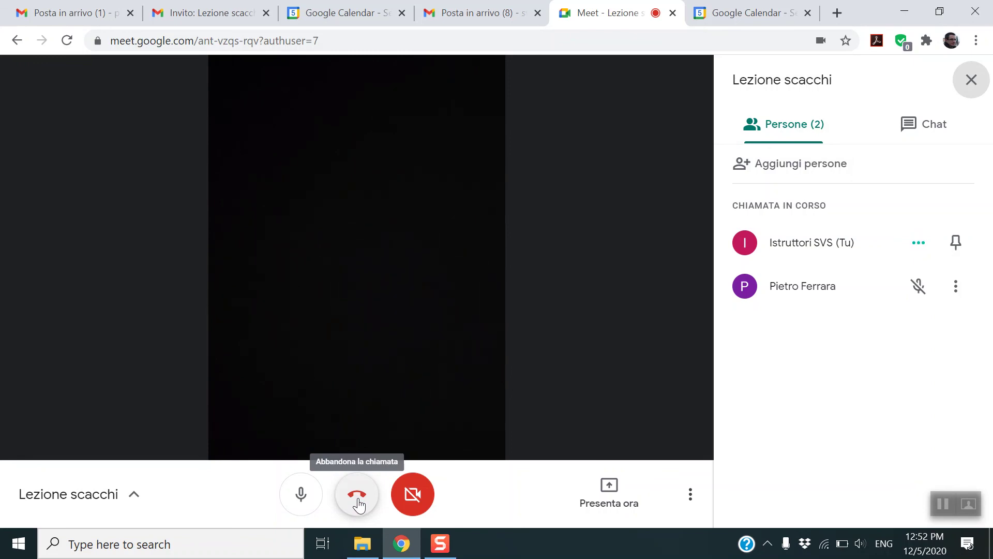
- Remove the other participant with Rimuovi dalla riunione, then leave the Lezione scacchi call
left_click(957, 287)
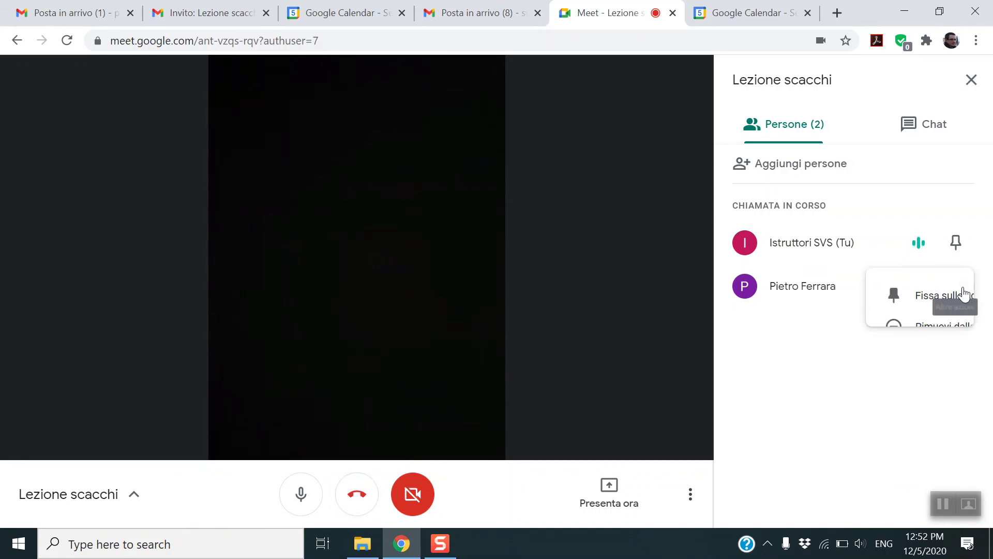
left_click(872, 331)
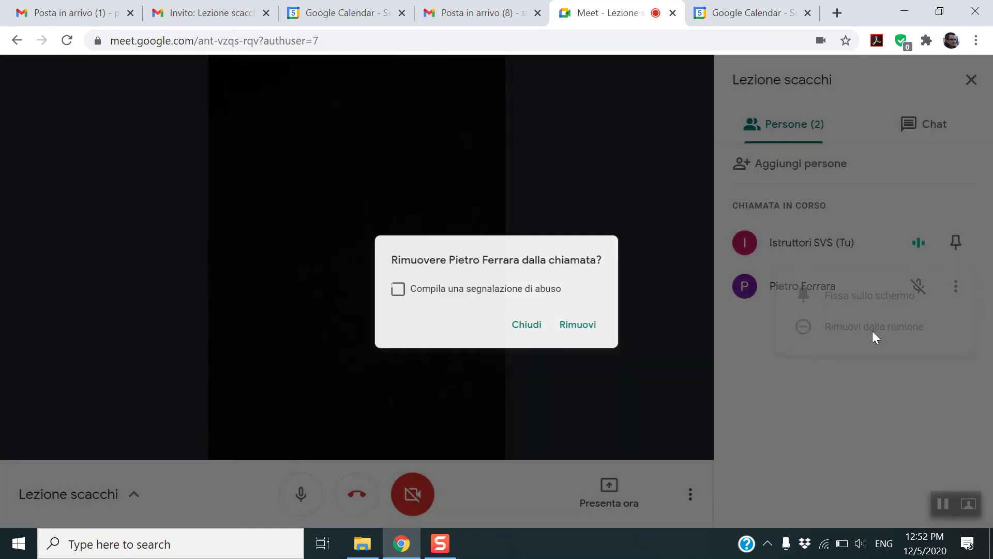
left_click(588, 334)
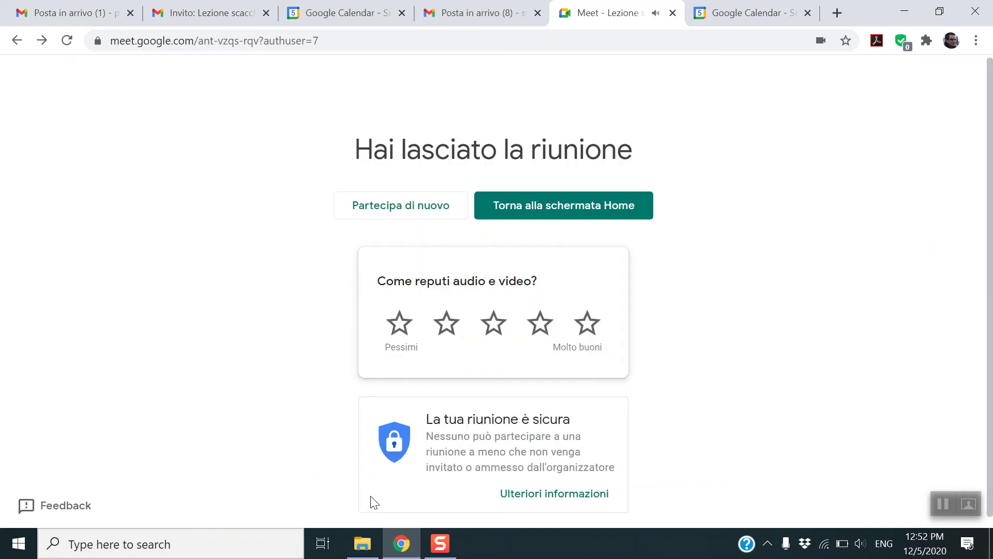
left_click(969, 504)
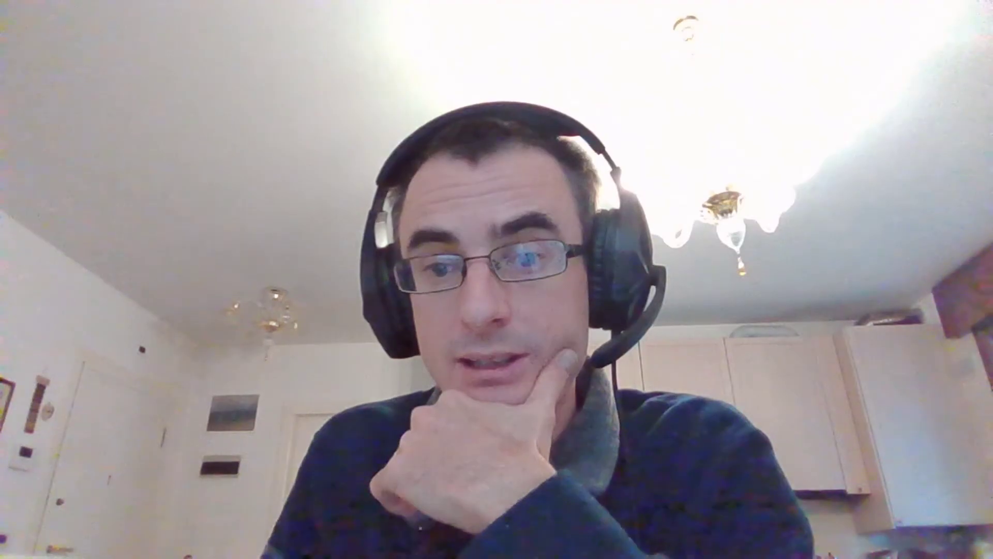